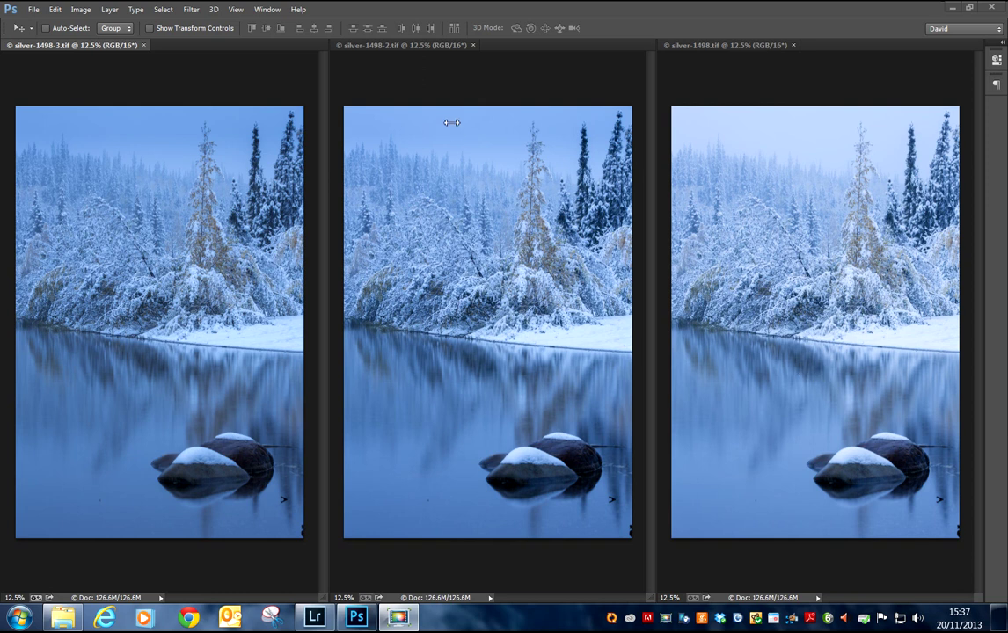
Select the entire canvas of silver-1498-2.tif and cut its image to the clipboard.
{"action": "left_click", "coordinate": [415, 47]}
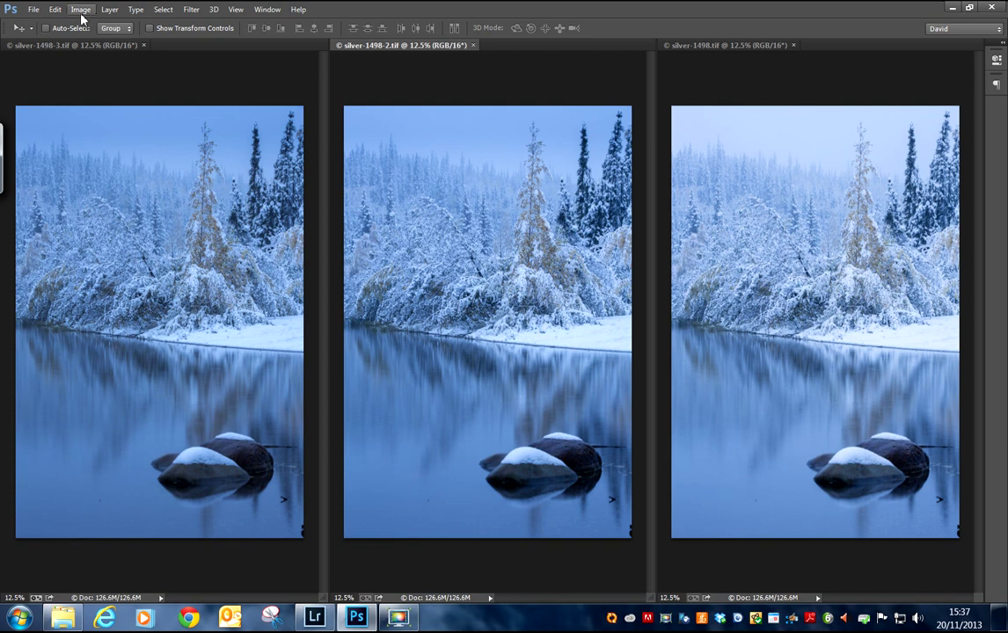
{"action": "left_click", "coordinate": [164, 10]}
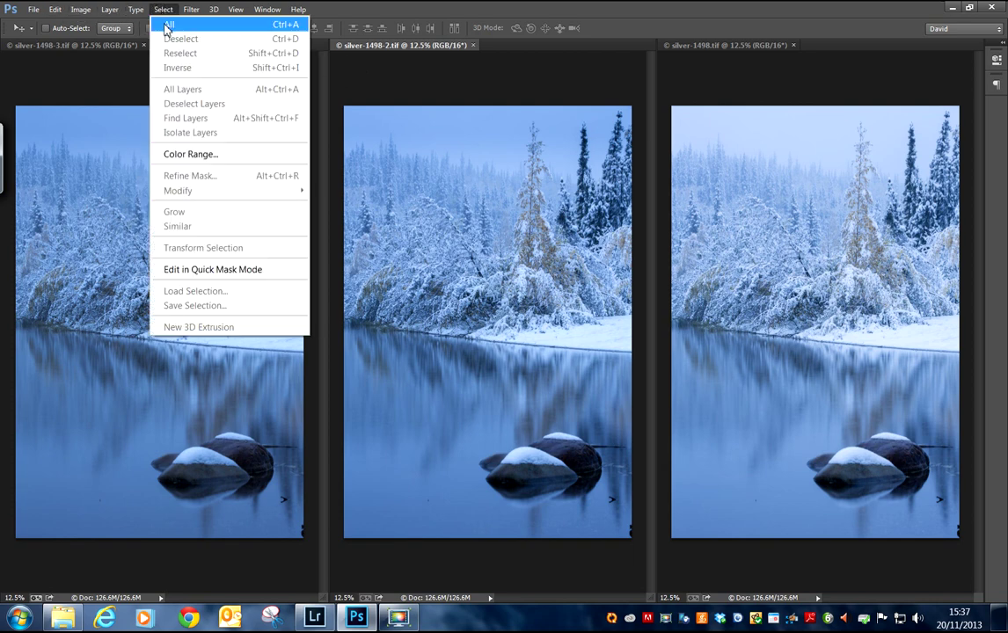
{"action": "left_click", "coordinate": [170, 21]}
{"action": "left_click", "coordinate": [55, 9]}
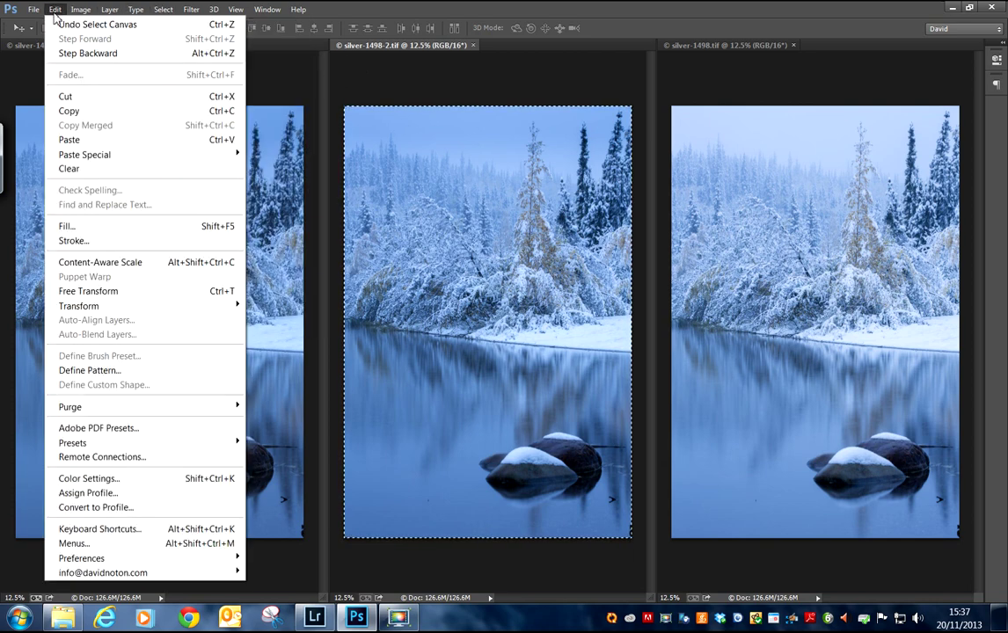
{"action": "left_click", "coordinate": [70, 96]}
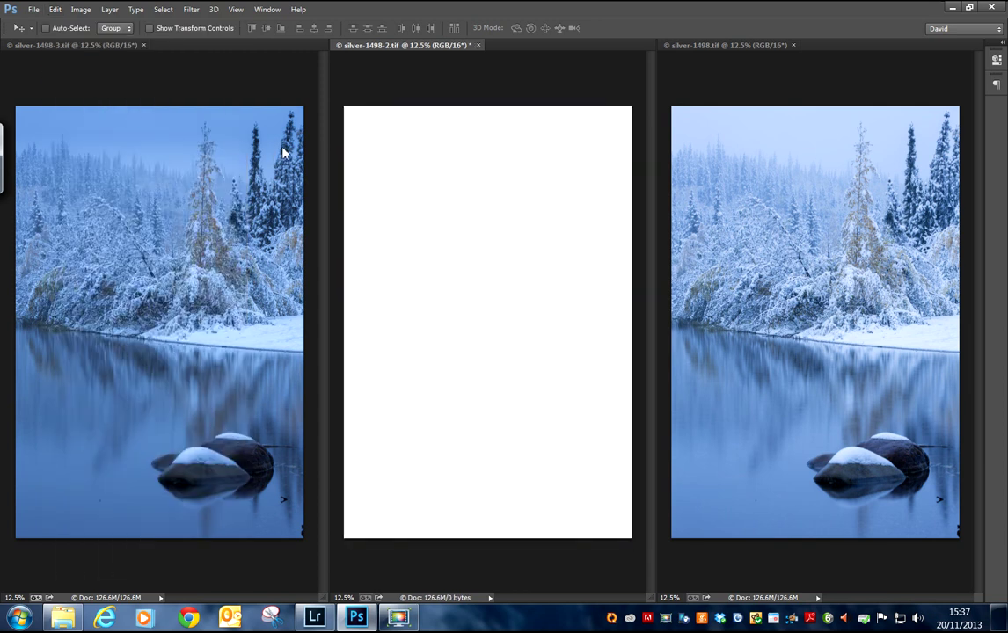
Paste the cut image as a new layer on top of silver-1498.tif.
{"action": "left_click", "coordinate": [747, 47]}
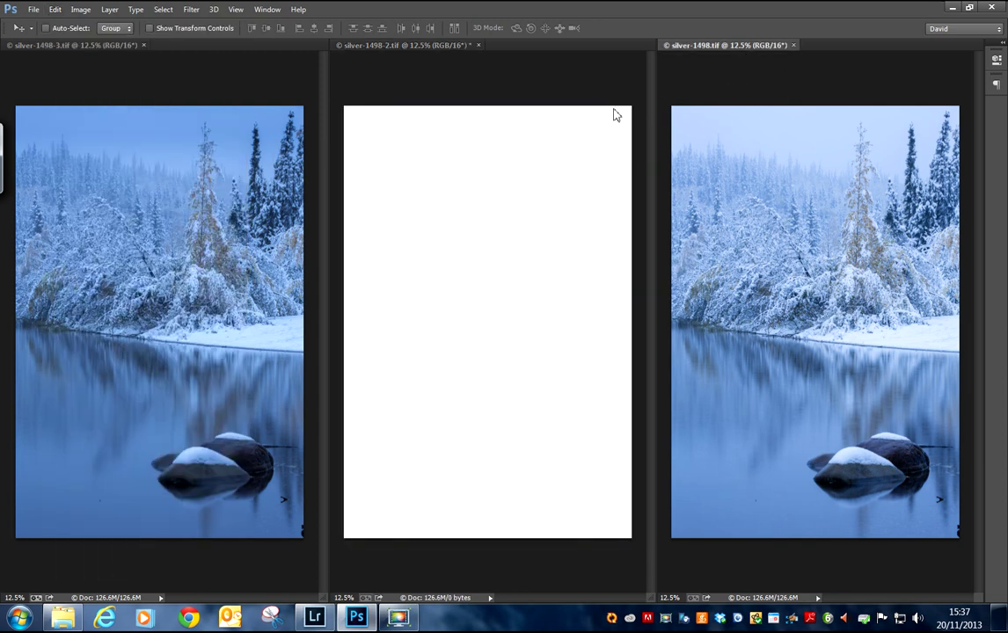
{"action": "left_click", "coordinate": [60, 10]}
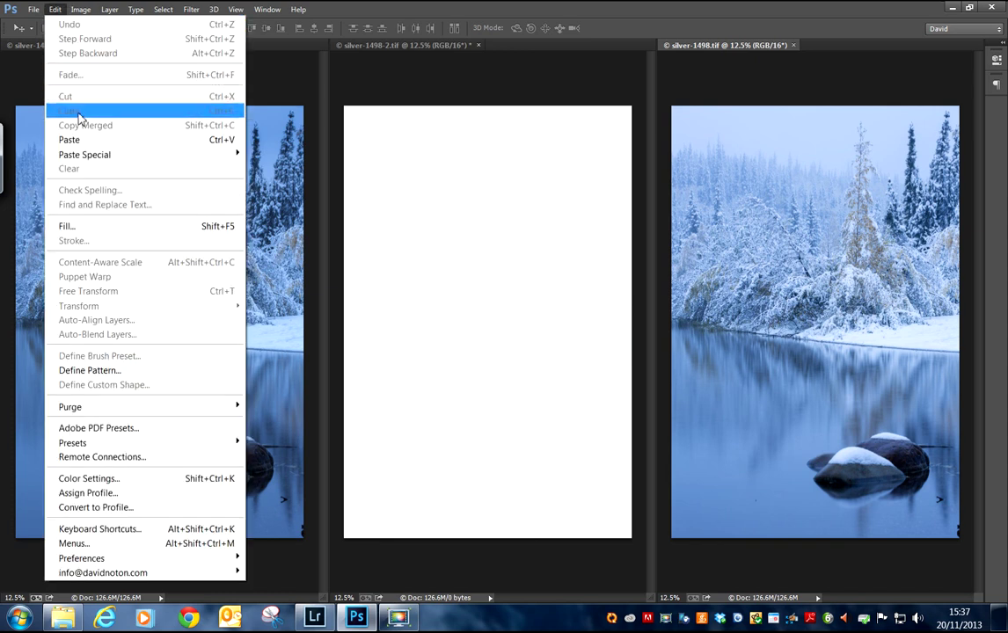
{"action": "left_click", "coordinate": [68, 141]}
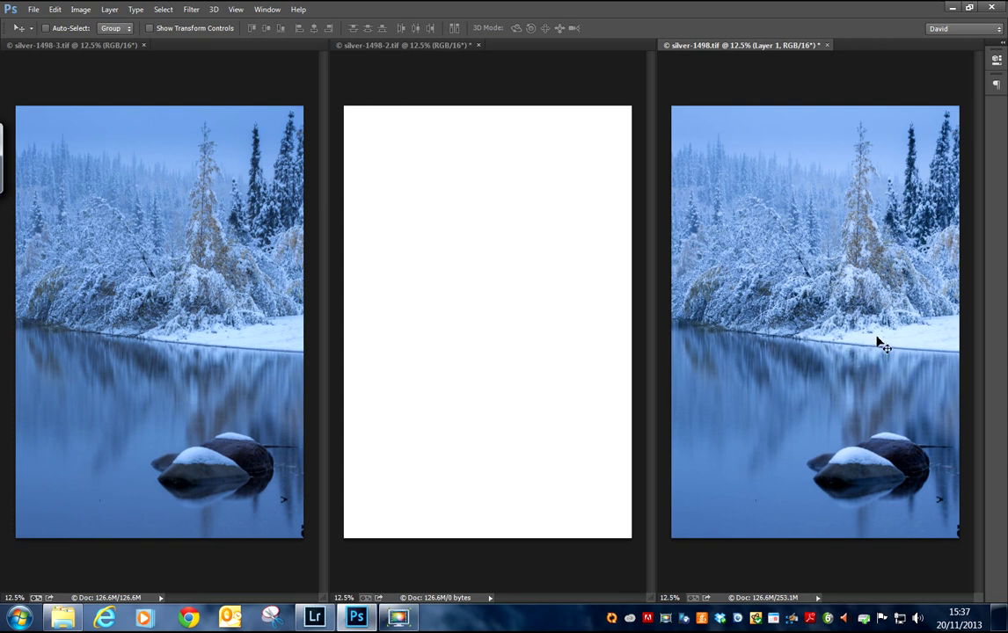
Close the emptied silver-1498-2.tif without saving its changes.
{"action": "left_click", "coordinate": [413, 50]}
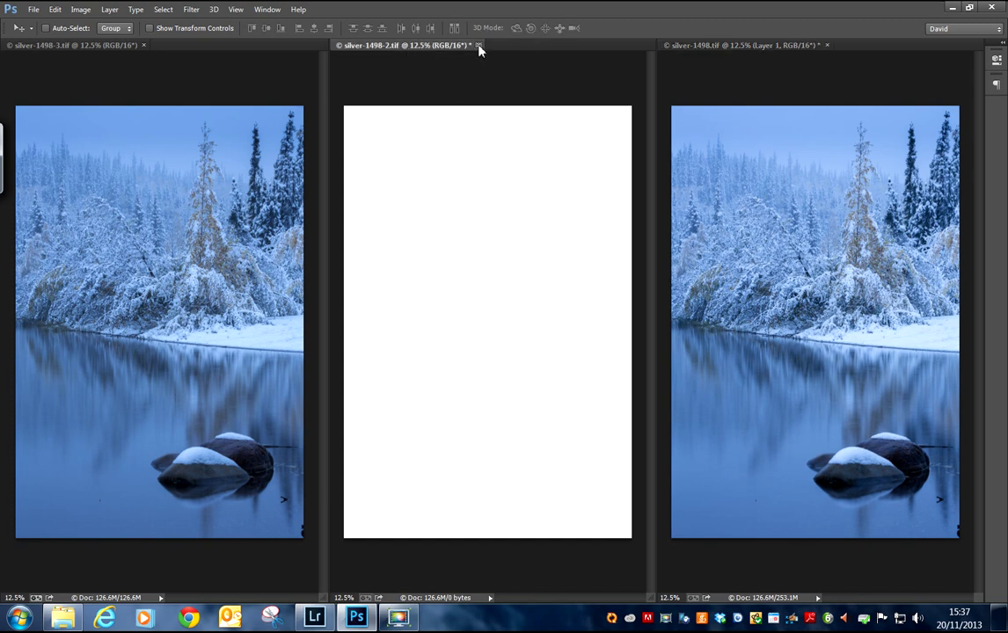
{"action": "left_click", "coordinate": [479, 45]}
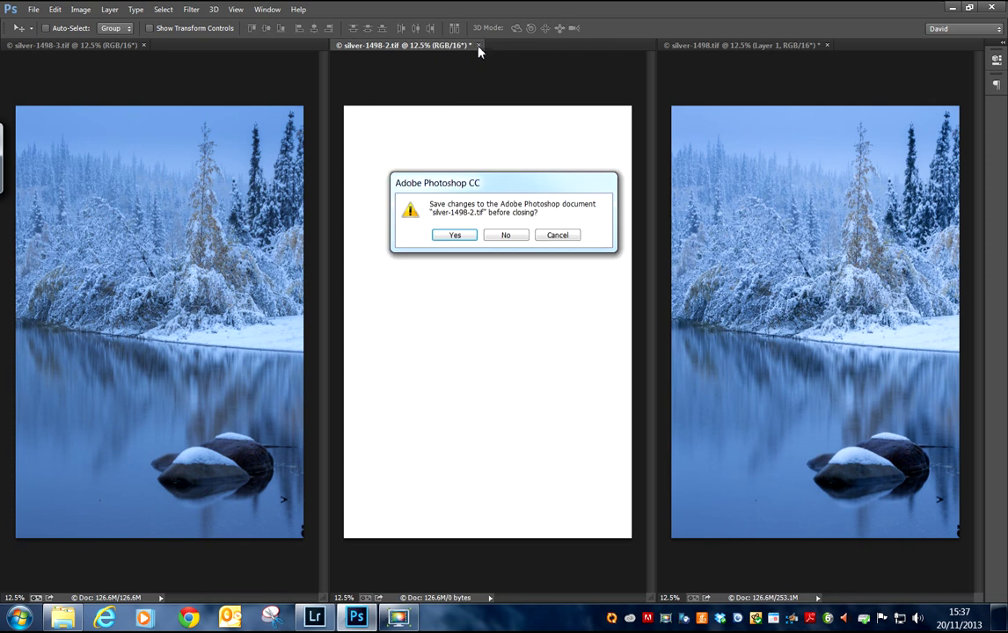
{"action": "left_click", "coordinate": [506, 234]}
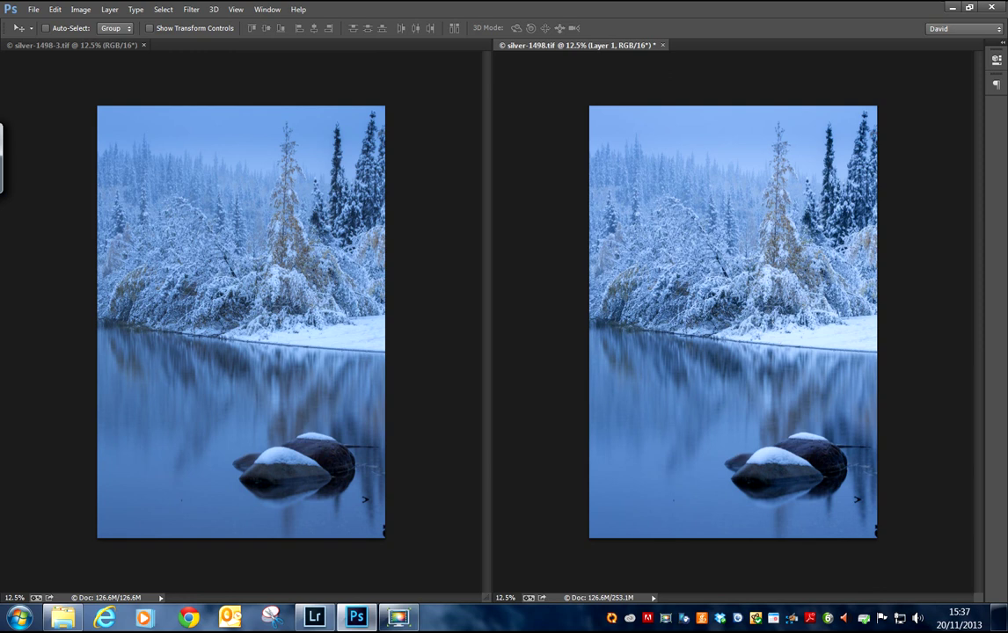
Show the layers of silver-1498.tif and toggle Layer 1's visibility to compare the two exposures.
{"action": "key", "text": "F7"}
{"action": "left_click_drag", "start_coordinate": [851, 181], "coordinate": [515, 224]}
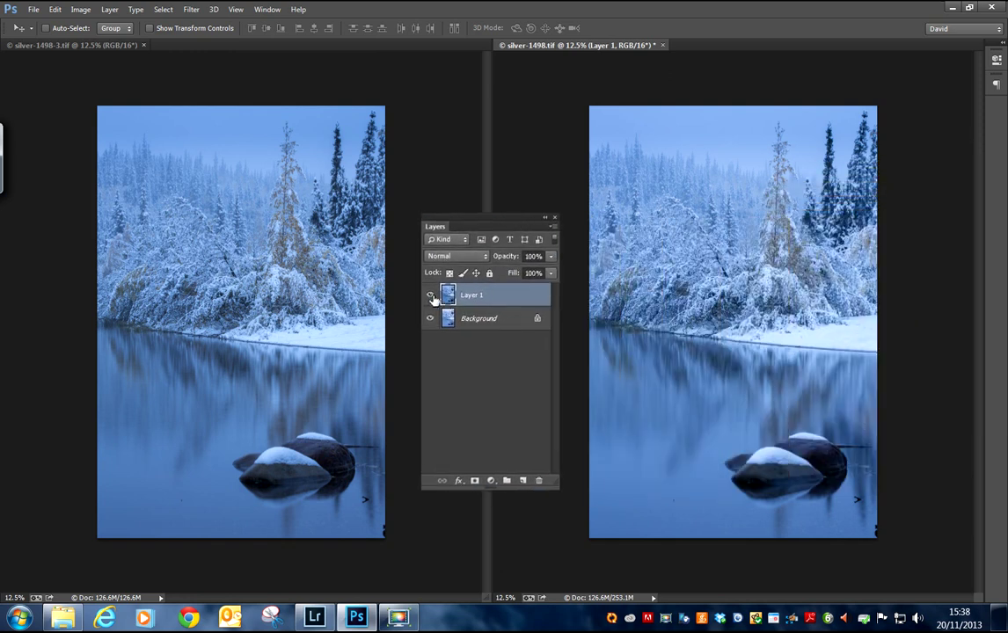
{"action": "left_click", "coordinate": [430, 296]}
{"action": "left_click", "coordinate": [431, 298]}
{"action": "left_click", "coordinate": [431, 297]}
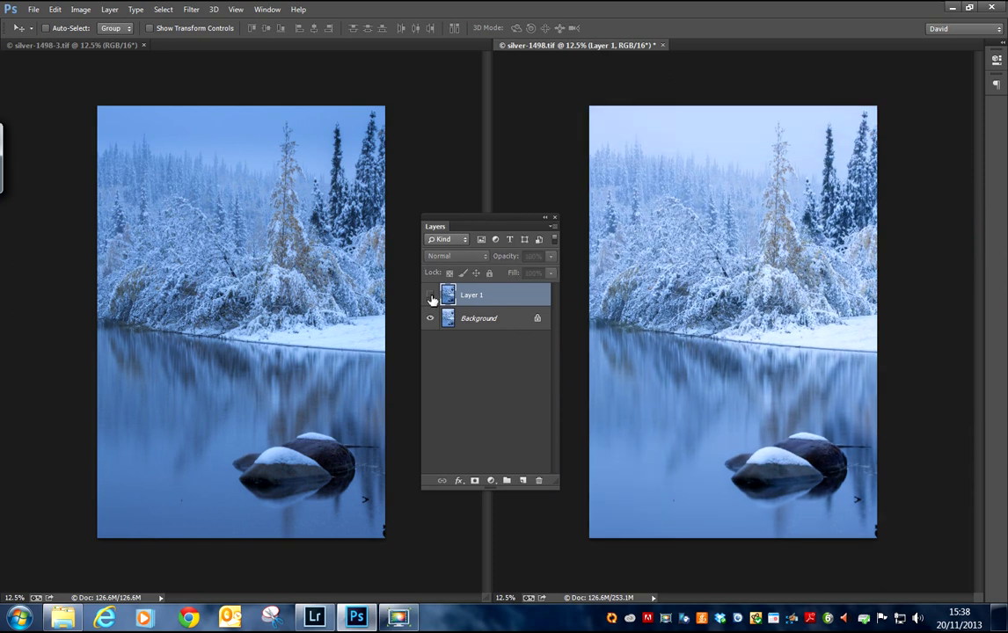
{"action": "left_click", "coordinate": [430, 296]}
{"action": "left_click", "coordinate": [431, 297]}
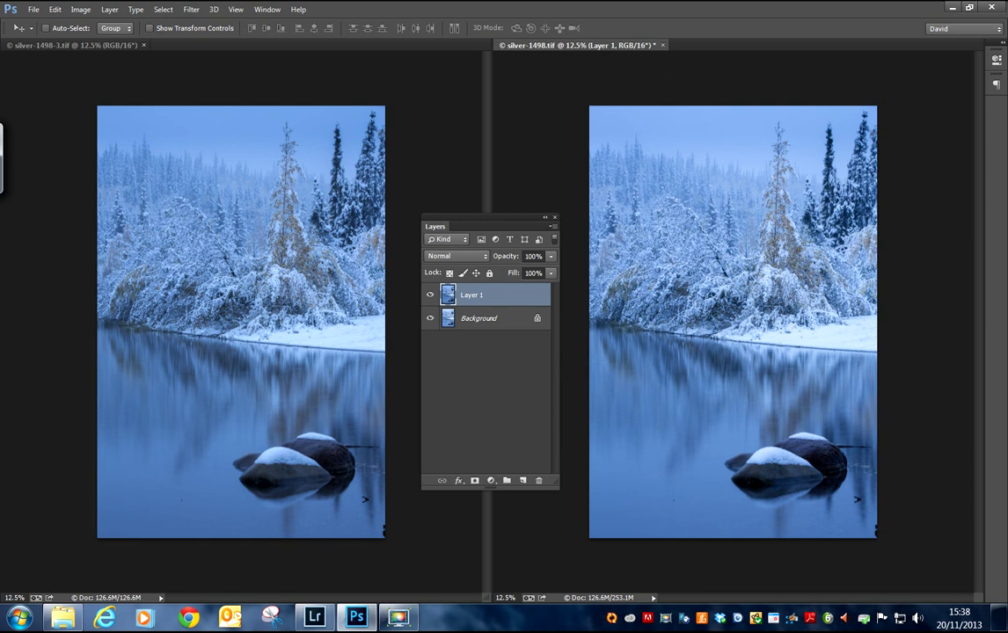
Select the lake on Layer 1 with the Quick Selection tool and subtract the excess along the left shoreline.
{"action": "left_click_drag", "start_coordinate": [1007, 148], "coordinate": [933, 146]}
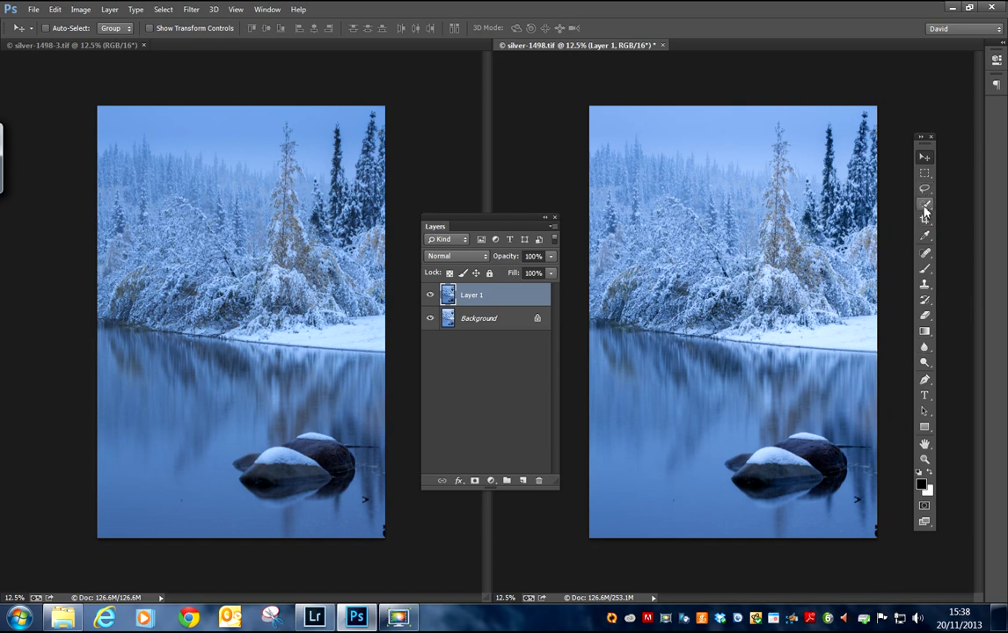
{"action": "left_click", "coordinate": [925, 205]}
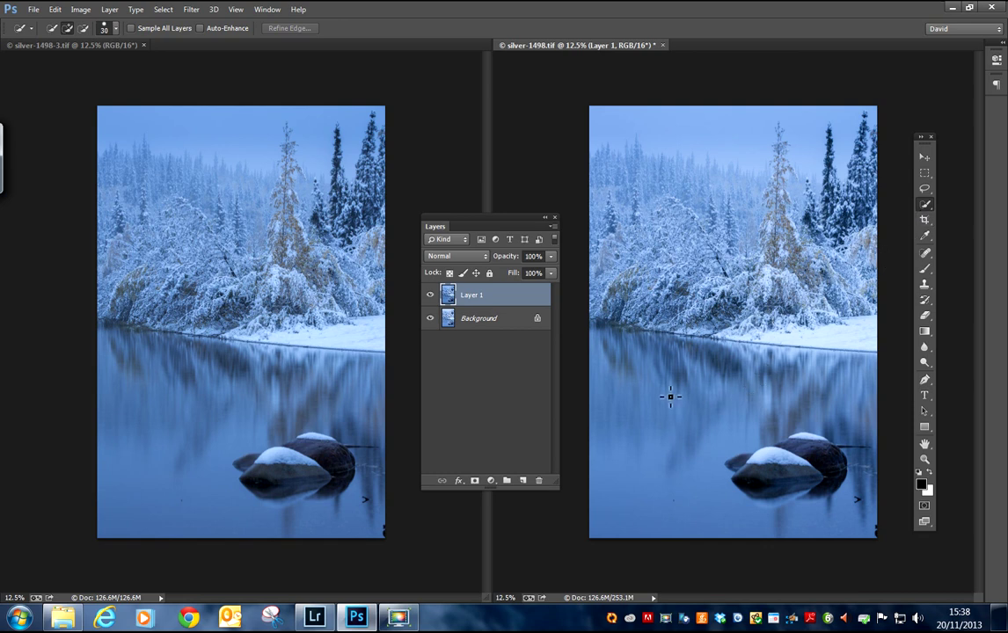
{"action": "mouse_move", "coordinate": [635, 385]}
{"action": "left_mouse_down"}
{"action": "mouse_move", "coordinate": [744, 376]}
{"action": "mouse_move", "coordinate": [869, 390]}
{"action": "mouse_move", "coordinate": [859, 412]}
{"action": "mouse_move", "coordinate": [874, 483]}
{"action": "mouse_move", "coordinate": [869, 513]}
{"action": "mouse_move", "coordinate": [760, 521]}
{"action": "left_mouse_up"}
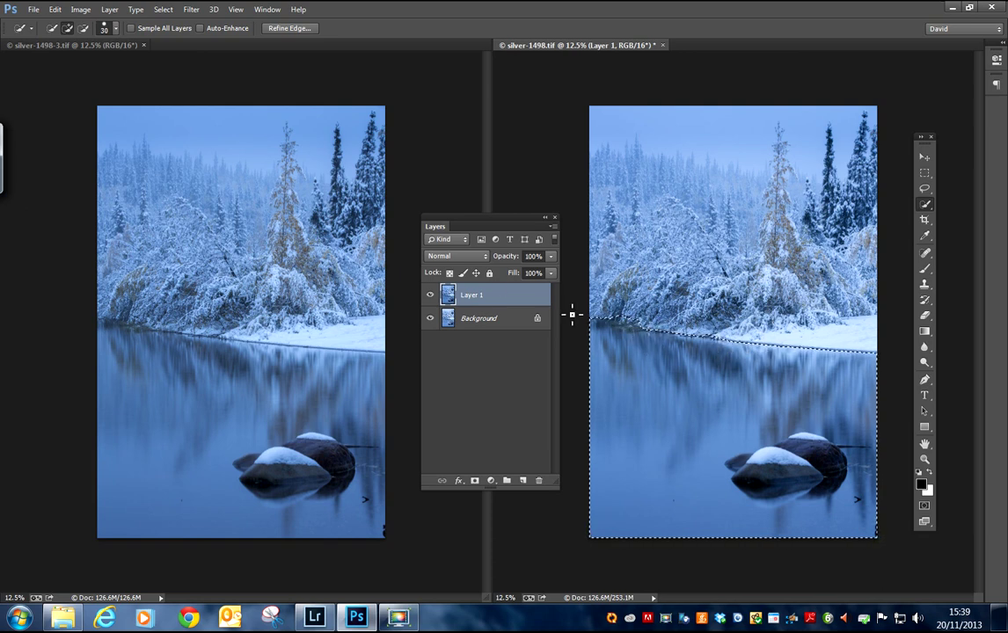
{"action": "left_click", "coordinate": [84, 29]}
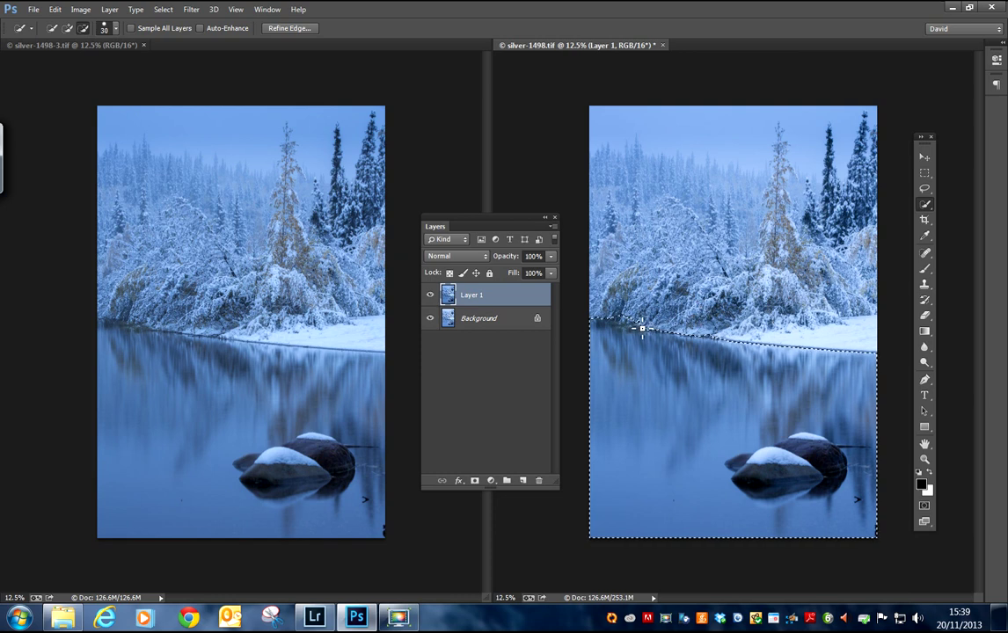
{"action": "left_click_drag", "start_coordinate": [639, 322], "coordinate": [641, 331]}
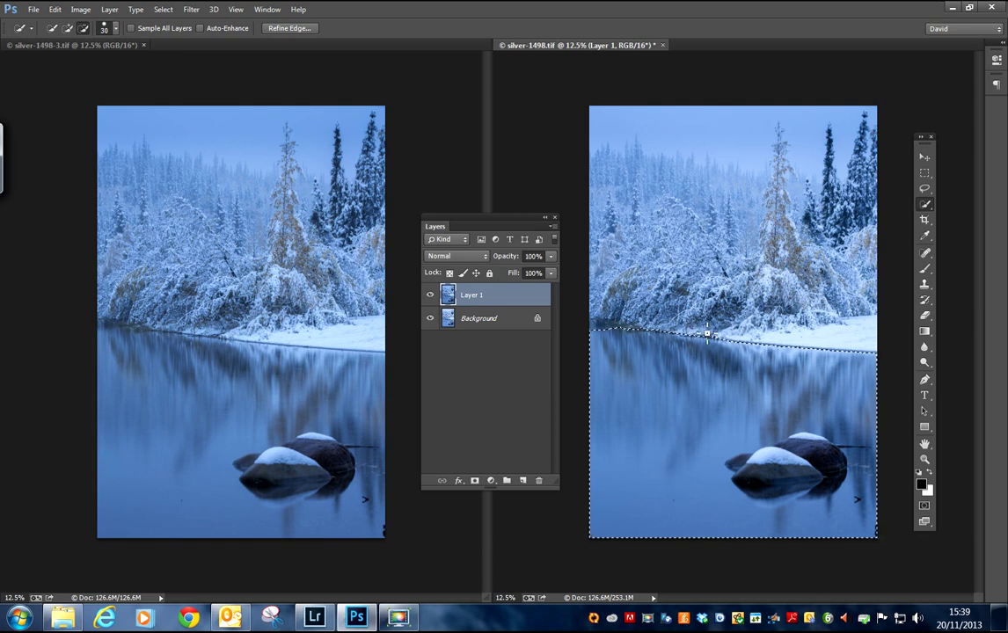
Display the recorded actions, choose Feather 30 from the Select set, and fit the list within the screen.
{"action": "key", "text": "alt+F9"}
{"action": "left_click_drag", "start_coordinate": [889, 140], "coordinate": [151, 128]}
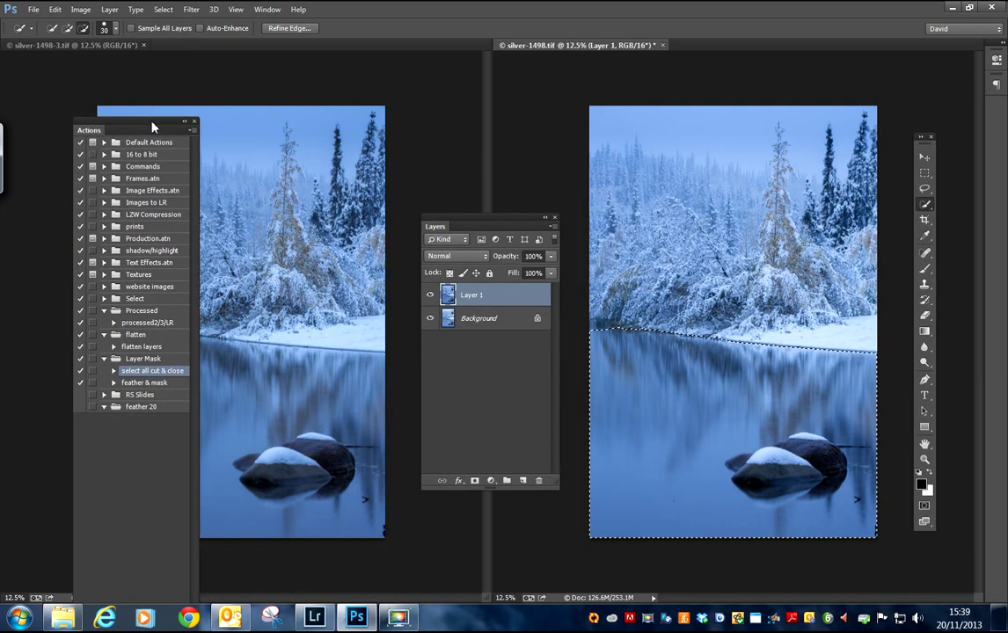
{"action": "left_click", "coordinate": [104, 299]}
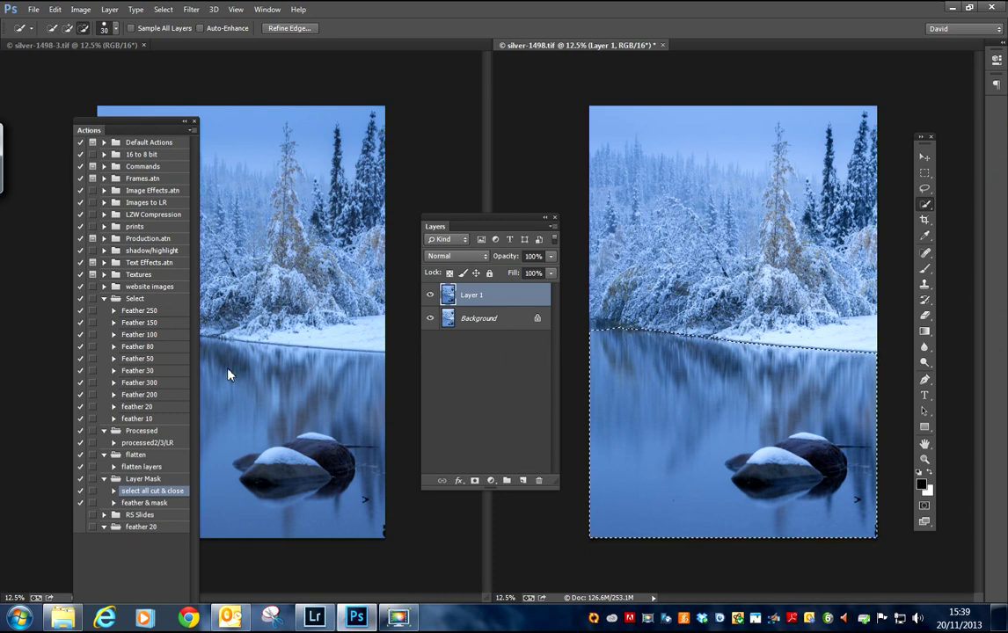
{"action": "left_click", "coordinate": [150, 372]}
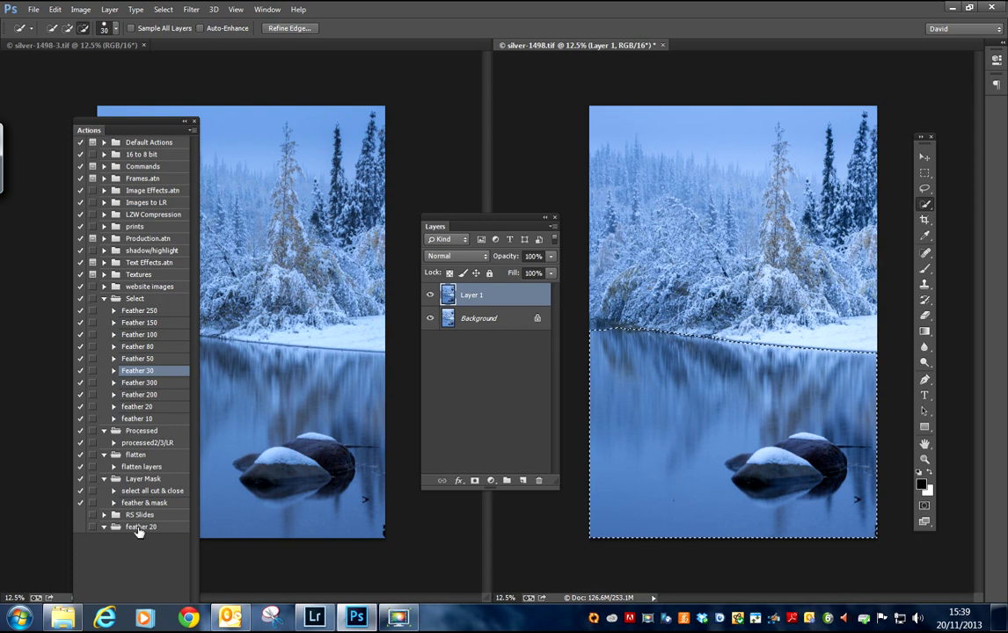
{"action": "left_click_drag", "start_coordinate": [132, 125], "coordinate": [118, 11]}
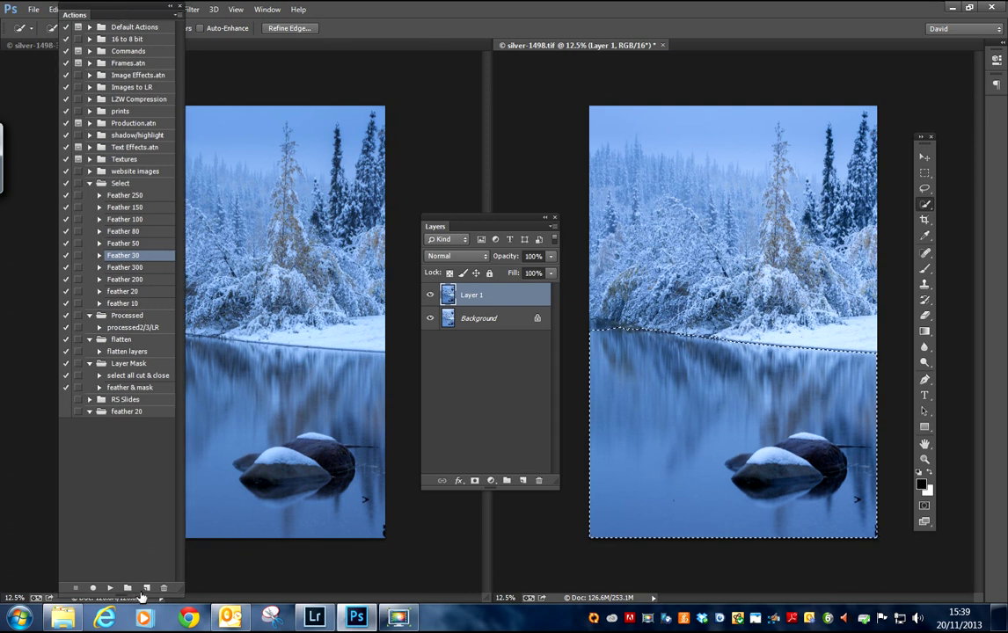
{"action": "left_click_drag", "start_coordinate": [140, 595], "coordinate": [123, 476]}
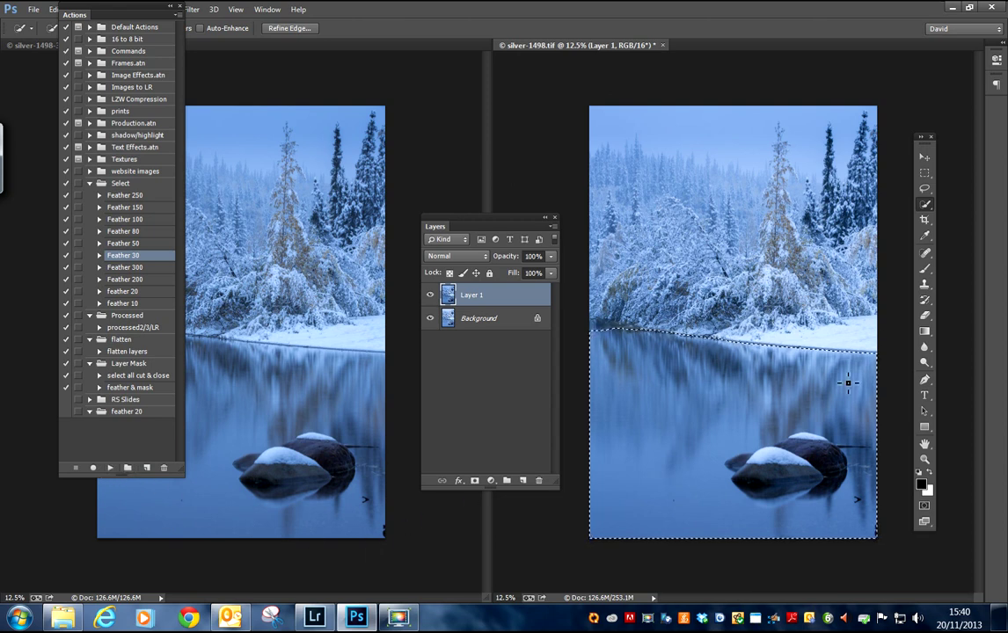
{"action": "left_click_drag", "start_coordinate": [117, 5], "coordinate": [120, 102]}
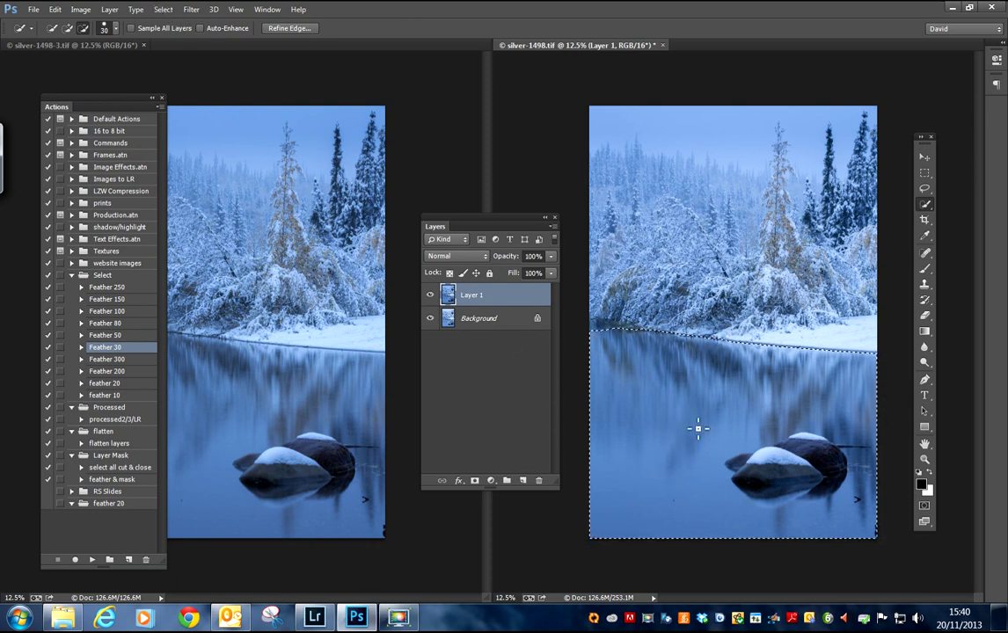
Invert the lake selection and add a Reveal Selection layer mask to Layer 1.
{"action": "left_click", "coordinate": [163, 10]}
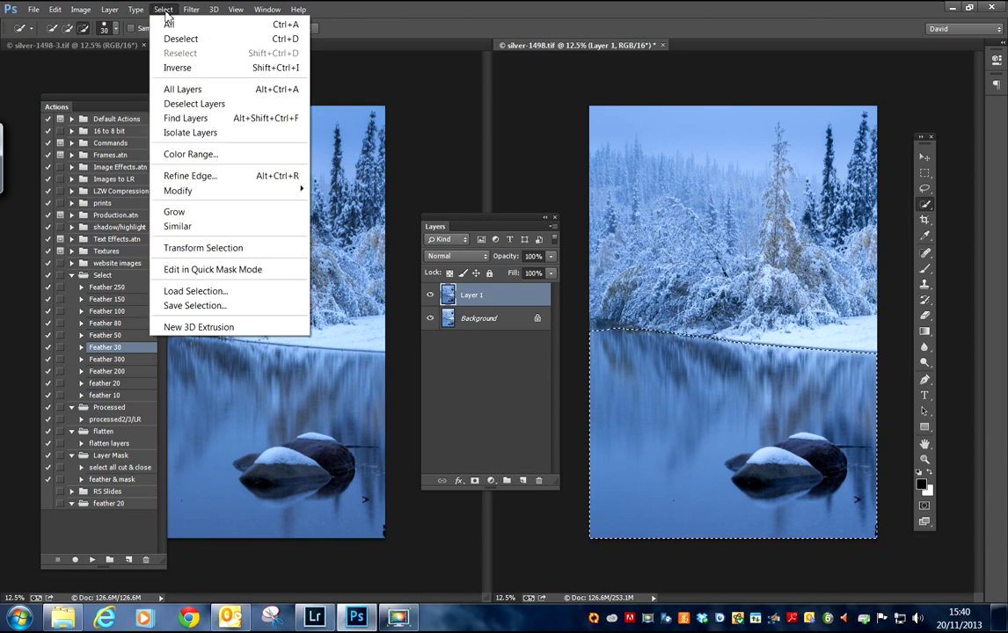
{"action": "left_click", "coordinate": [180, 69]}
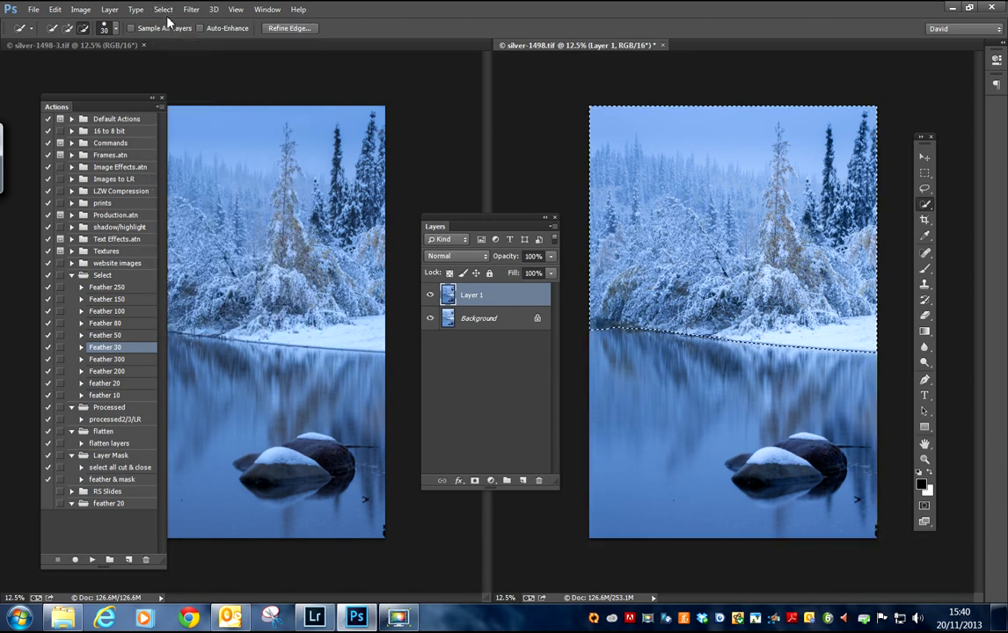
{"action": "left_click", "coordinate": [109, 10]}
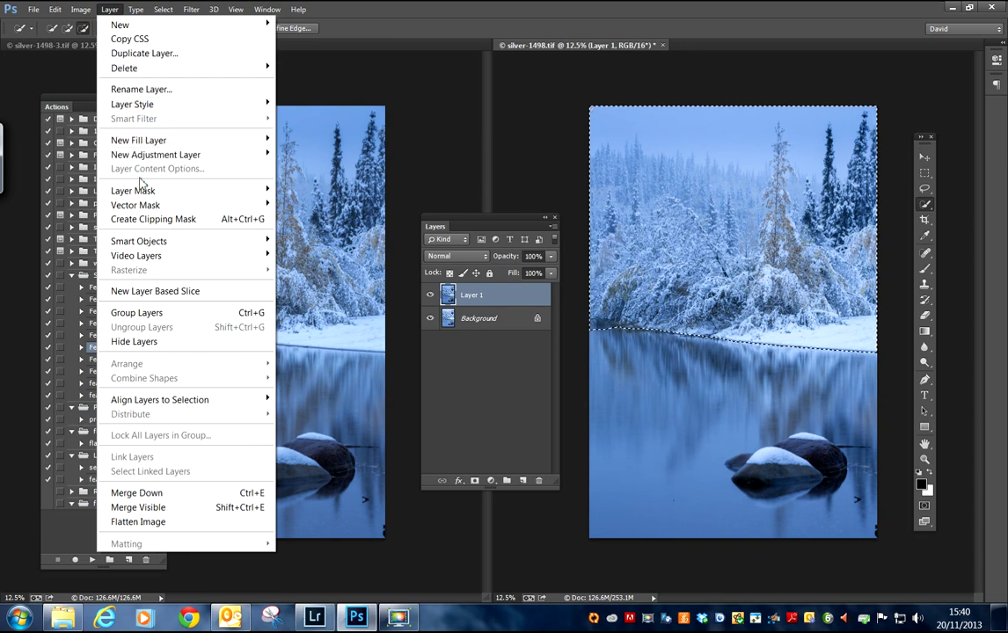
{"action": "mouse_move", "coordinate": [139, 191]}
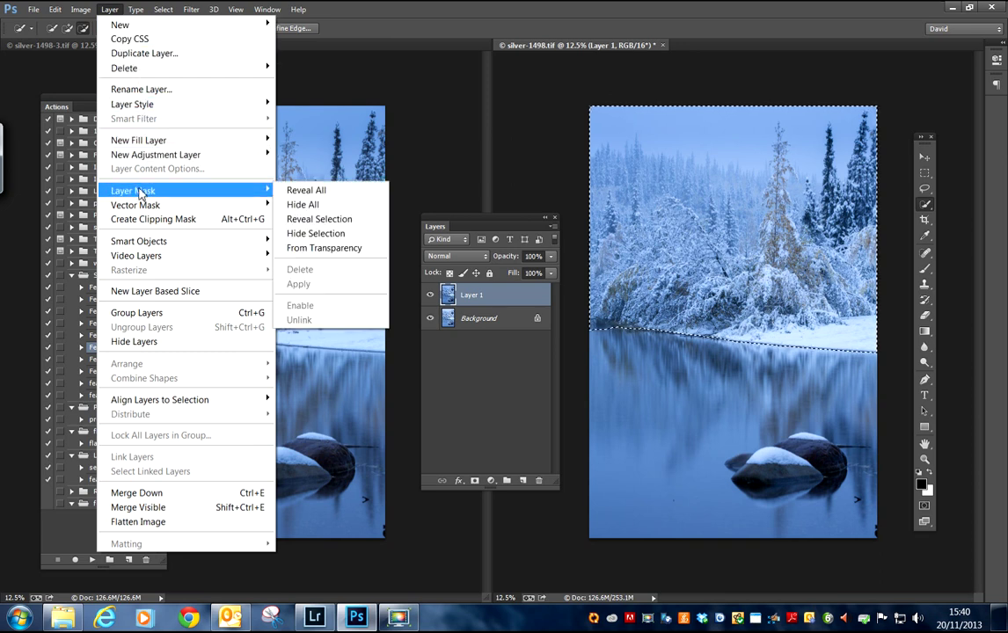
{"action": "left_click", "coordinate": [325, 220]}
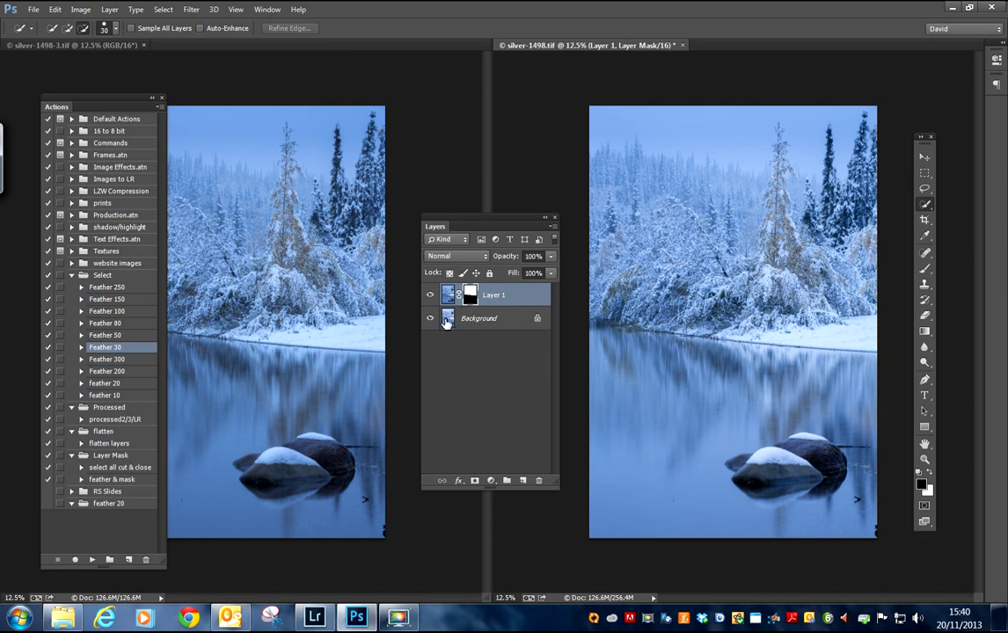
Toggle Layer 1's visibility to compare the picture with and without the masked exposure.
{"action": "left_click", "coordinate": [430, 296]}
{"action": "left_click", "coordinate": [431, 298]}
{"action": "left_click", "coordinate": [430, 296]}
{"action": "left_click", "coordinate": [430, 297]}
{"action": "left_click_drag", "start_coordinate": [480, 218], "coordinate": [485, 215]}
{"action": "left_click_drag", "start_coordinate": [84, 105], "coordinate": [996, 97]}
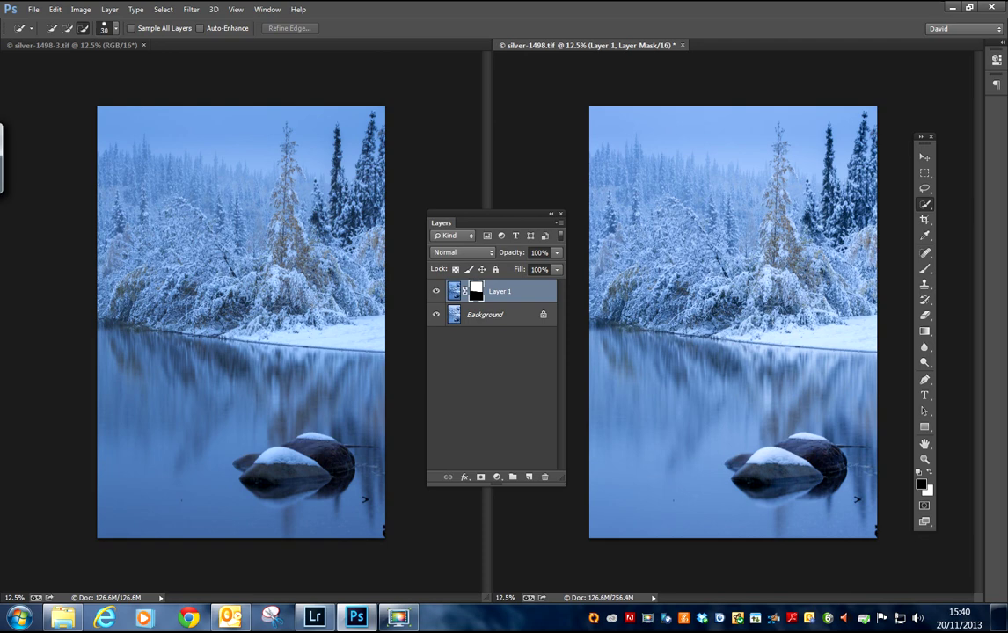
Run the "select all cut & close" action on silver-1498-3.tif to stack its image in silver-1498.tif, and move the layer list clear of the picture.
{"action": "key", "text": "alt+F9"}
{"action": "left_click_drag", "start_coordinate": [616, 132], "coordinate": [138, 115]}
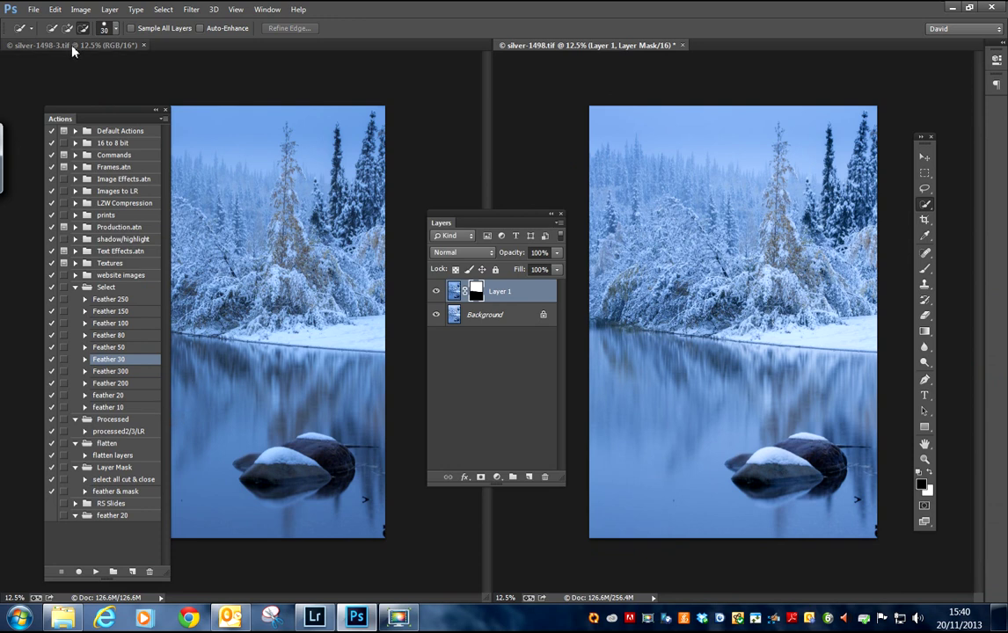
{"action": "left_click", "coordinate": [165, 103]}
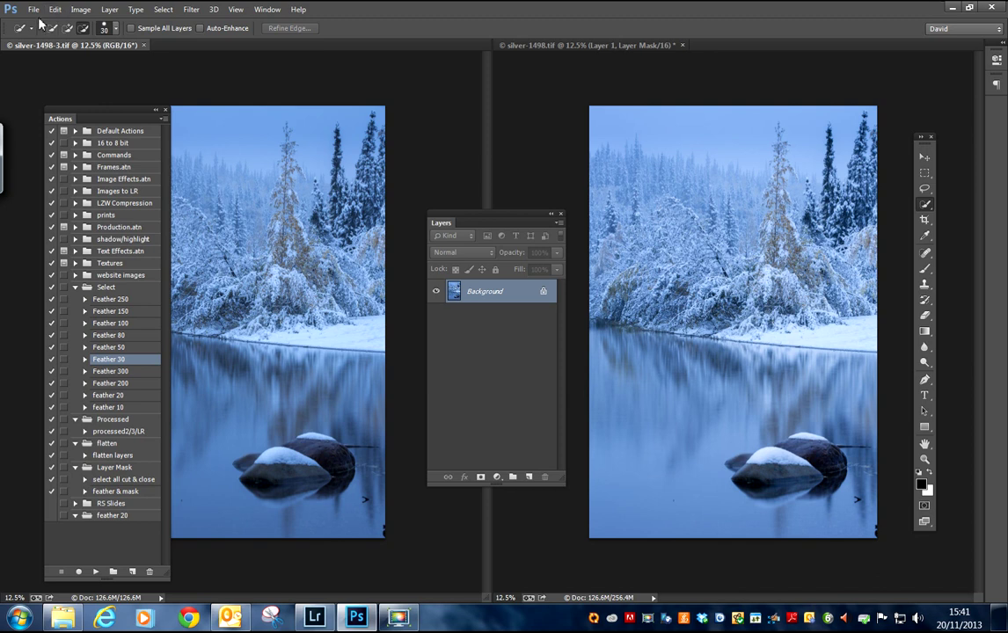
{"action": "left_click", "coordinate": [107, 481]}
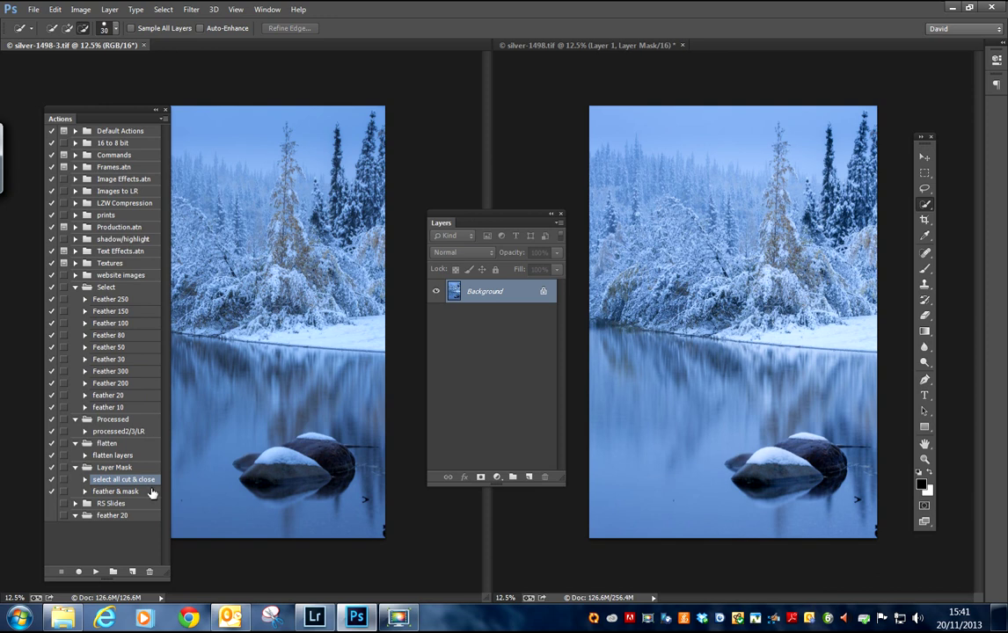
{"action": "left_click", "coordinate": [97, 573]}
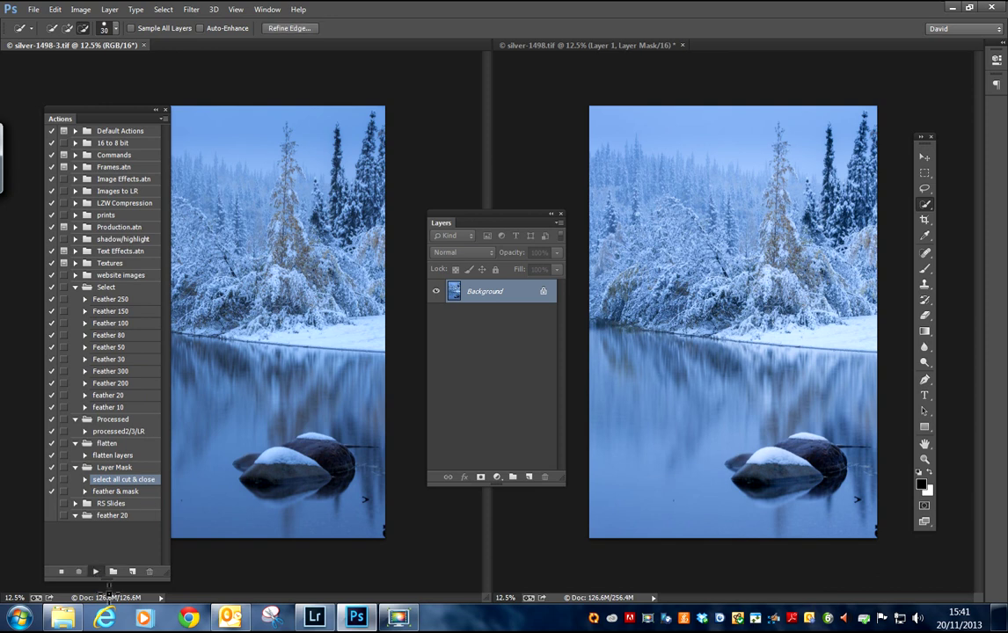
{"action": "left_click_drag", "start_coordinate": [508, 220], "coordinate": [814, 221]}
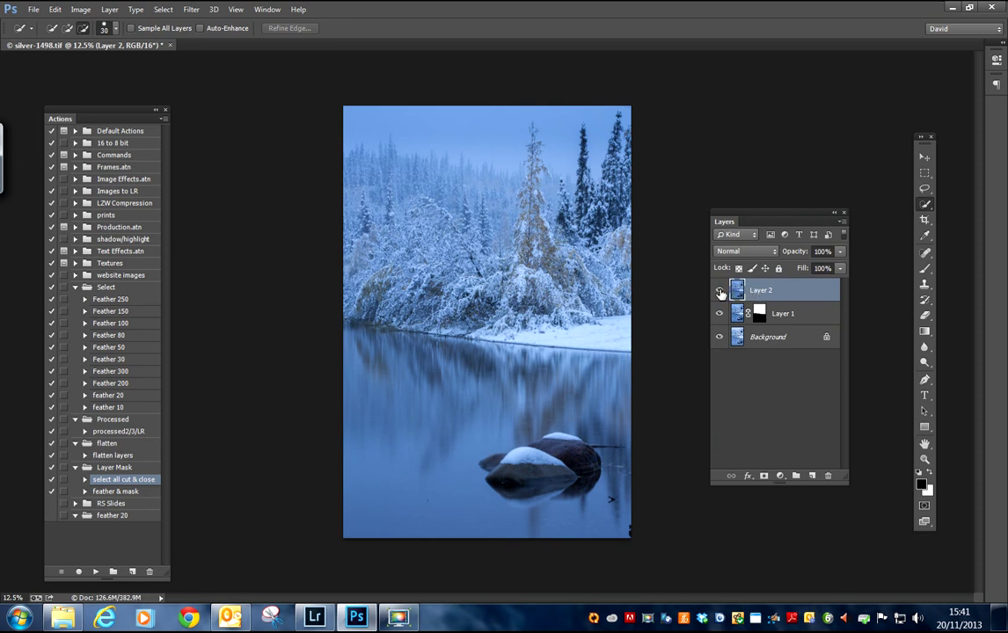
Compare the picture with and without Layer 2, and quick-select the snowy bank at the lake's edge, with the selection brush set to subtract off and add on.
{"action": "left_click", "coordinate": [720, 291]}
{"action": "left_click", "coordinate": [719, 291]}
{"action": "left_click_drag", "start_coordinate": [628, 331], "coordinate": [490, 334]}
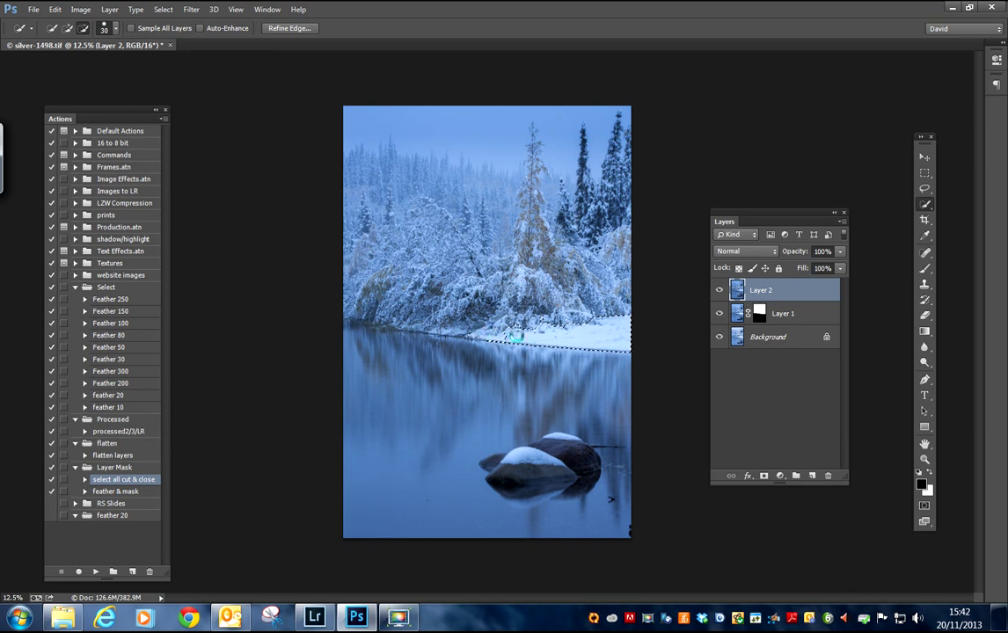
{"action": "left_click", "coordinate": [68, 28]}
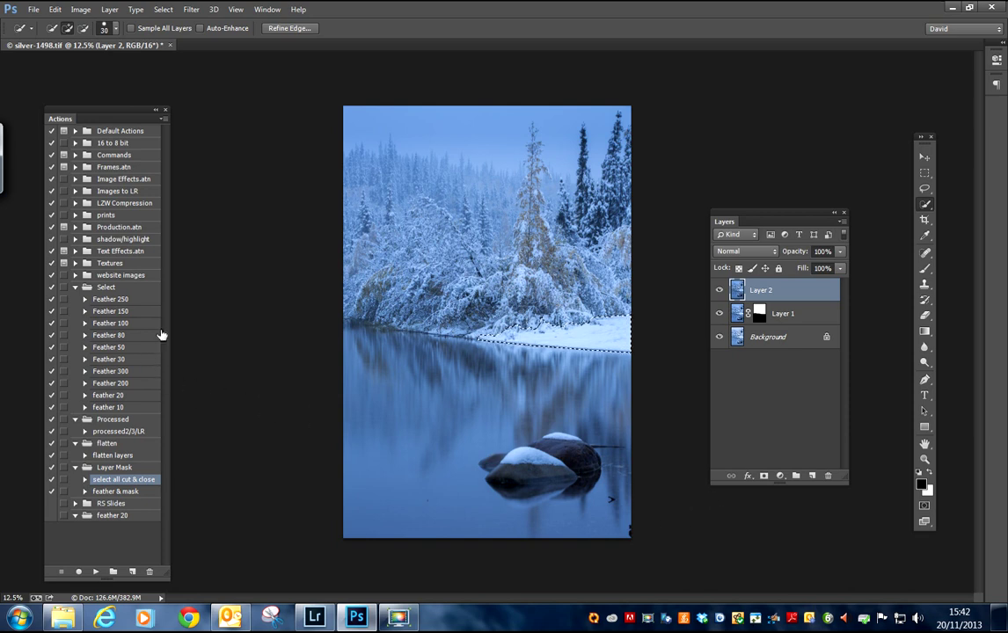
Run the Feather 30 action on the snowbank selection and add a Reveal Selection layer mask to Layer 2.
{"action": "left_click", "coordinate": [121, 362]}
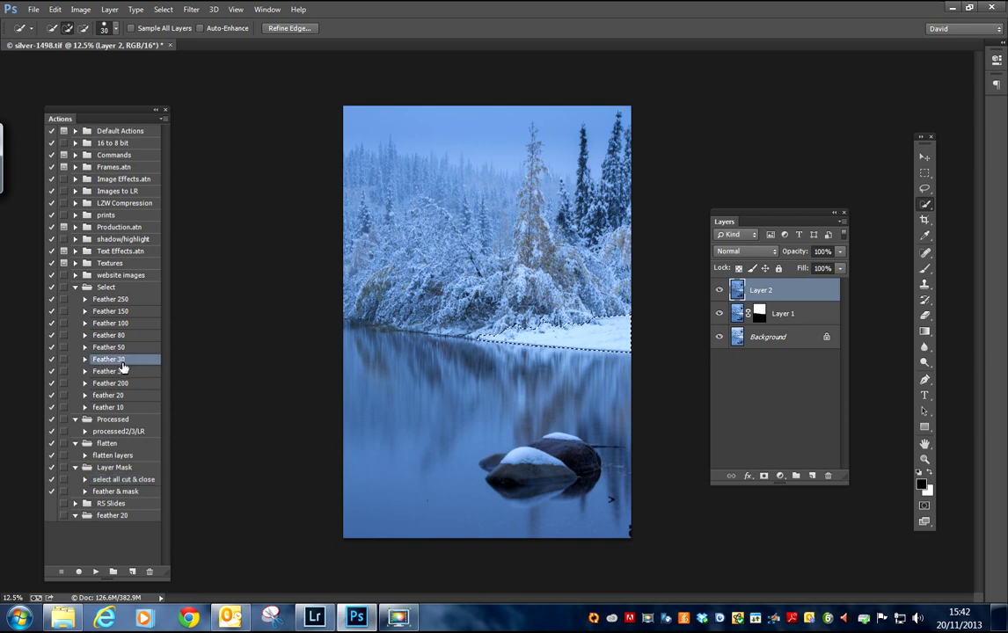
{"action": "left_click", "coordinate": [97, 573]}
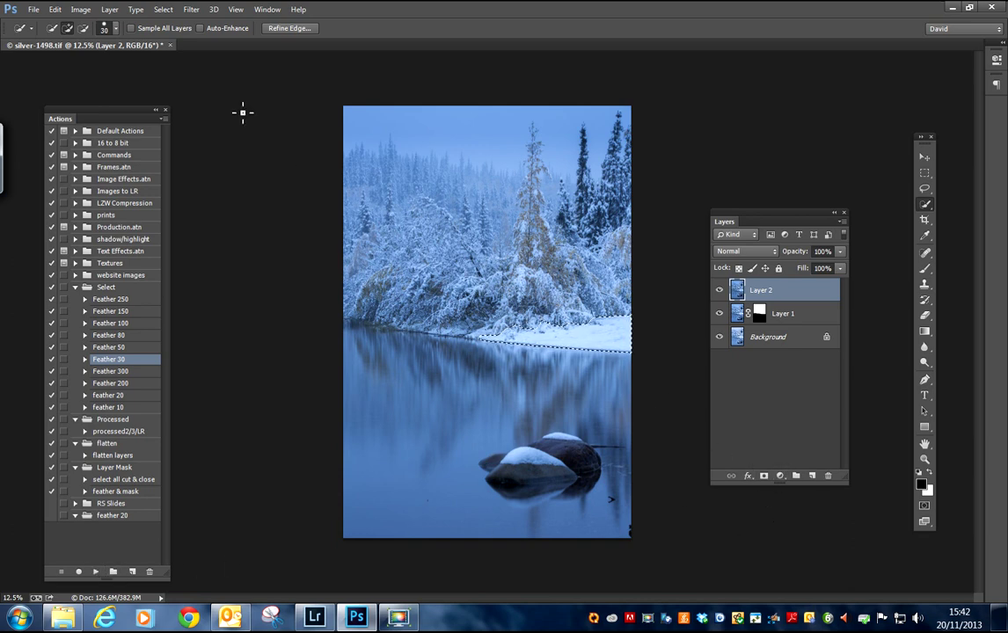
{"action": "left_click", "coordinate": [110, 10]}
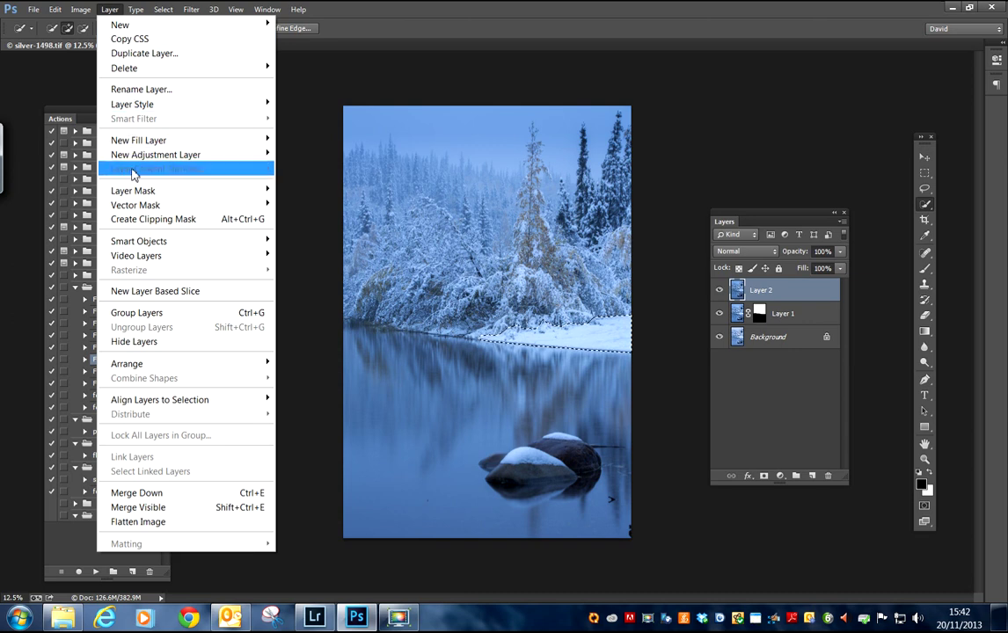
{"action": "mouse_move", "coordinate": [148, 191]}
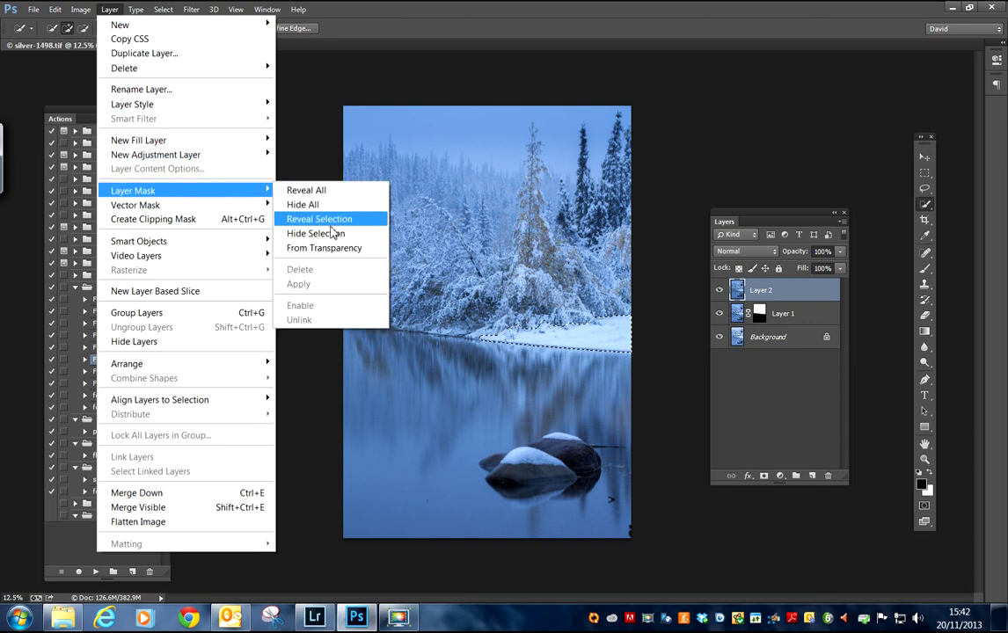
{"action": "left_click", "coordinate": [320, 220]}
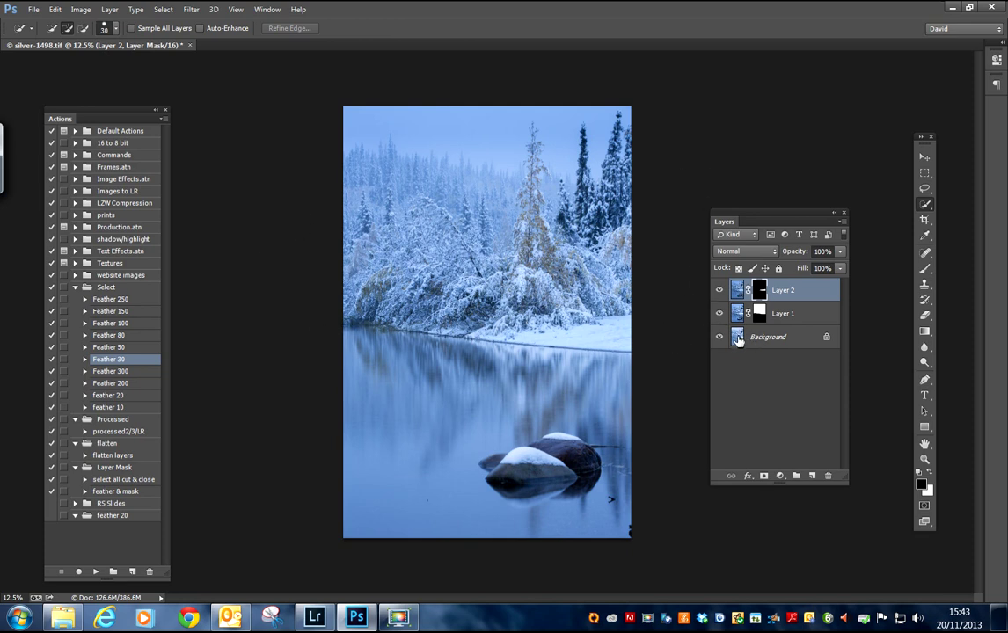
Open a Curves adjustment on the Background layer with the clipping display on.
{"action": "left_click", "coordinate": [771, 338]}
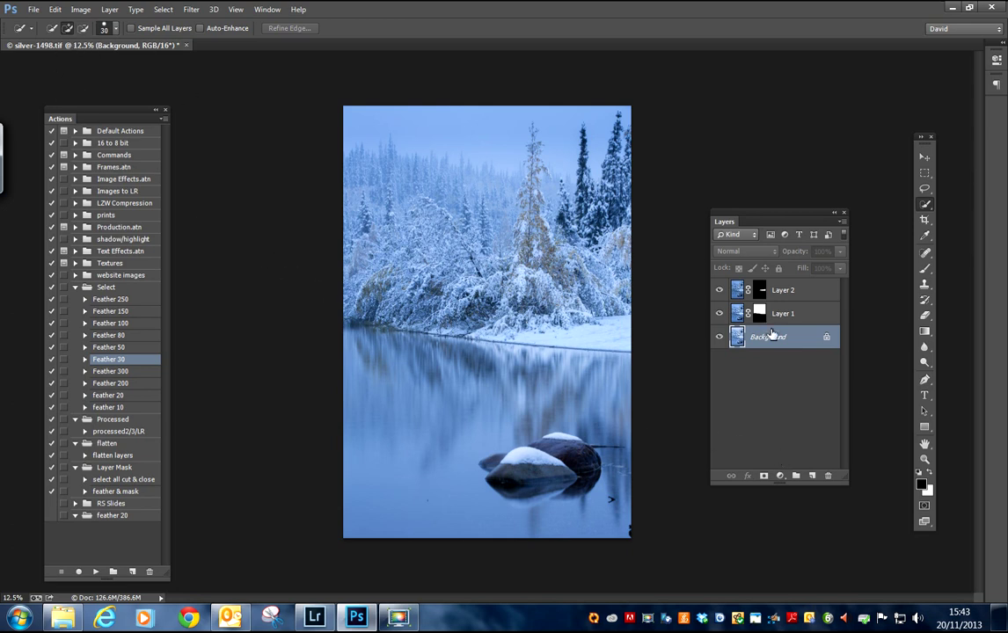
{"action": "left_click", "coordinate": [80, 10]}
{"action": "mouse_move", "coordinate": [195, 47]}
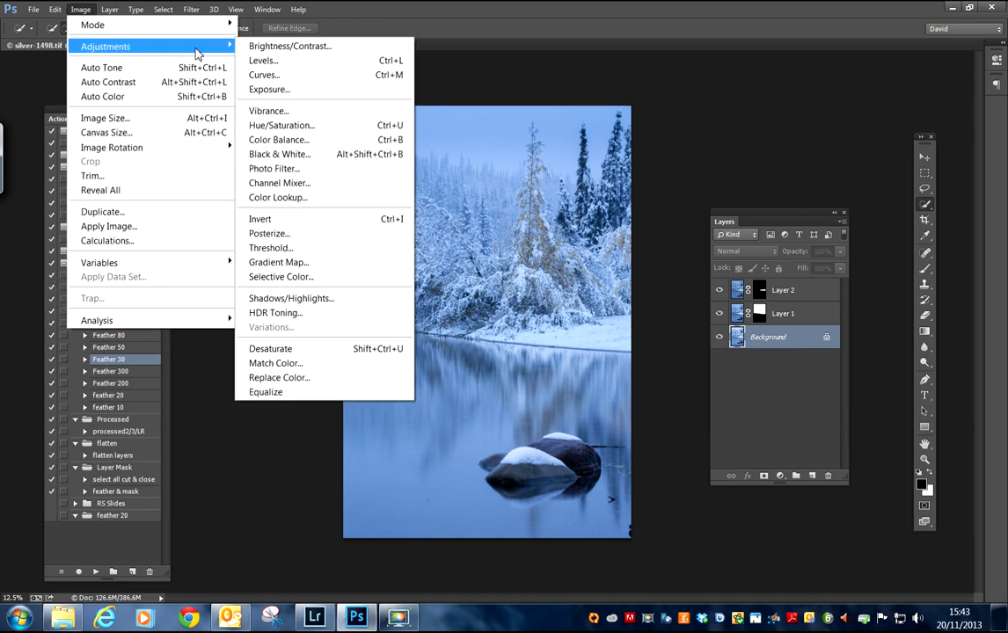
{"action": "left_click", "coordinate": [276, 78]}
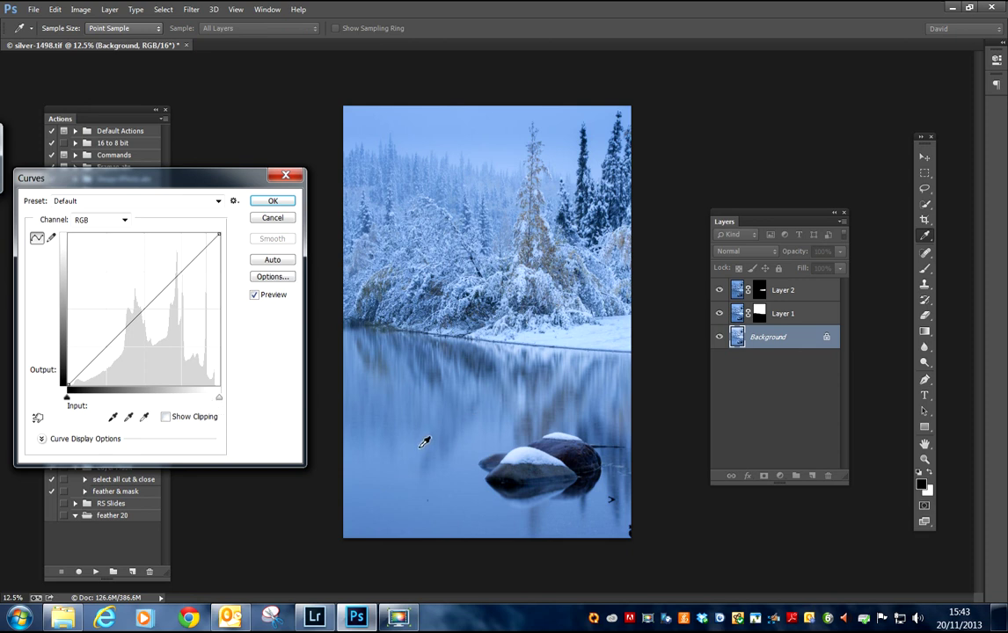
{"action": "left_click", "coordinate": [166, 417]}
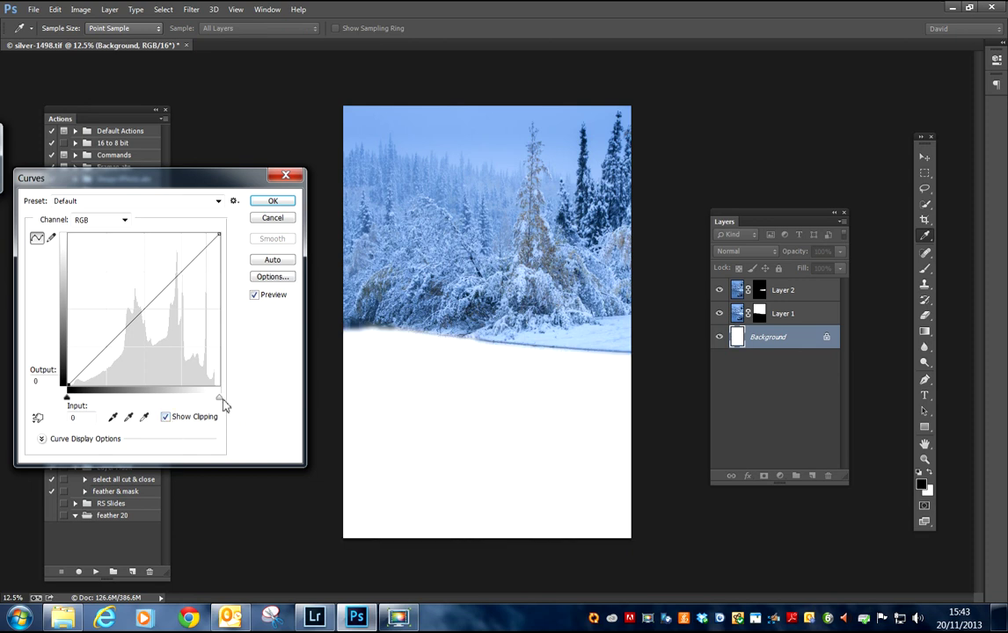
Pull the Background curve's white point in to input 235 while checking highlight clipping, and compare the result with the preview off.
{"action": "left_click_drag", "start_coordinate": [219, 399], "coordinate": [215, 402]}
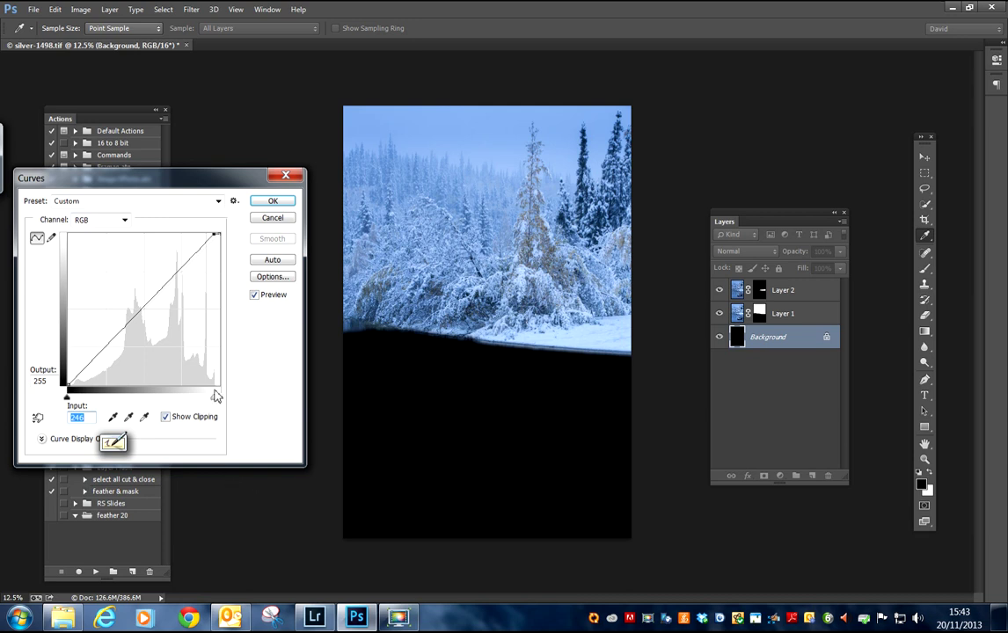
{"action": "left_click", "coordinate": [166, 416]}
{"action": "mouse_move", "coordinate": [215, 401]}
{"action": "left_mouse_down"}
{"action": "mouse_move", "coordinate": [194, 402]}
{"action": "mouse_move", "coordinate": [213, 404]}
{"action": "left_mouse_up"}
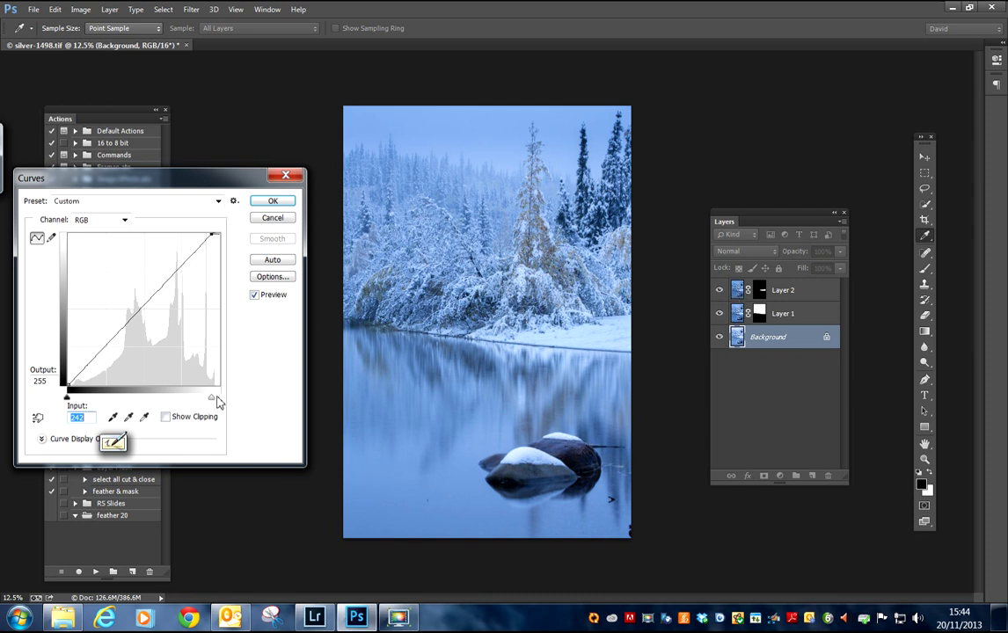
{"action": "left_click_drag", "start_coordinate": [214, 402], "coordinate": [209, 403]}
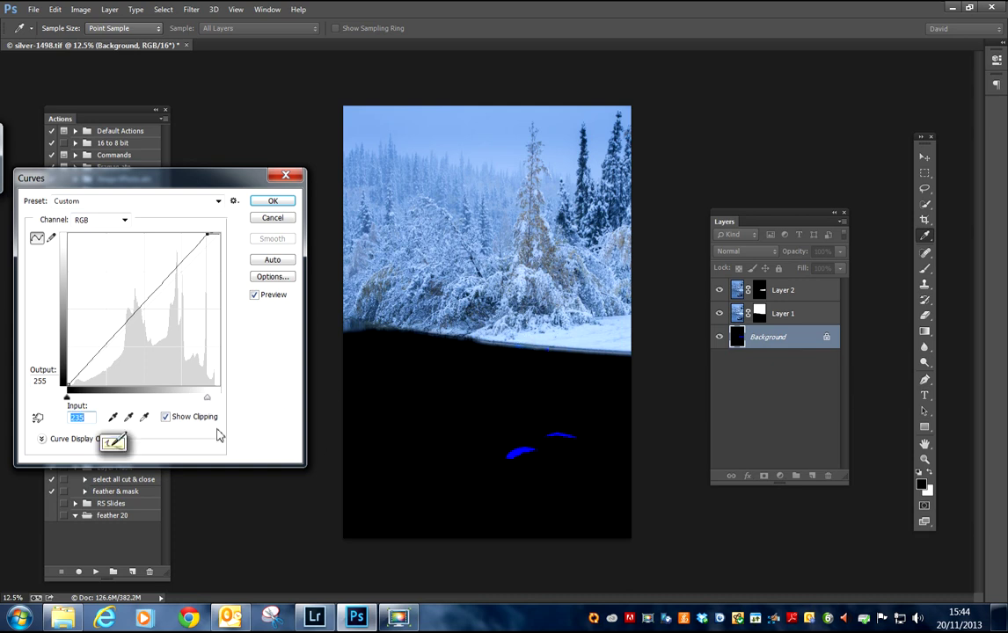
{"action": "left_click", "coordinate": [167, 418]}
{"action": "left_click", "coordinate": [254, 297]}
{"action": "left_click", "coordinate": [254, 296]}
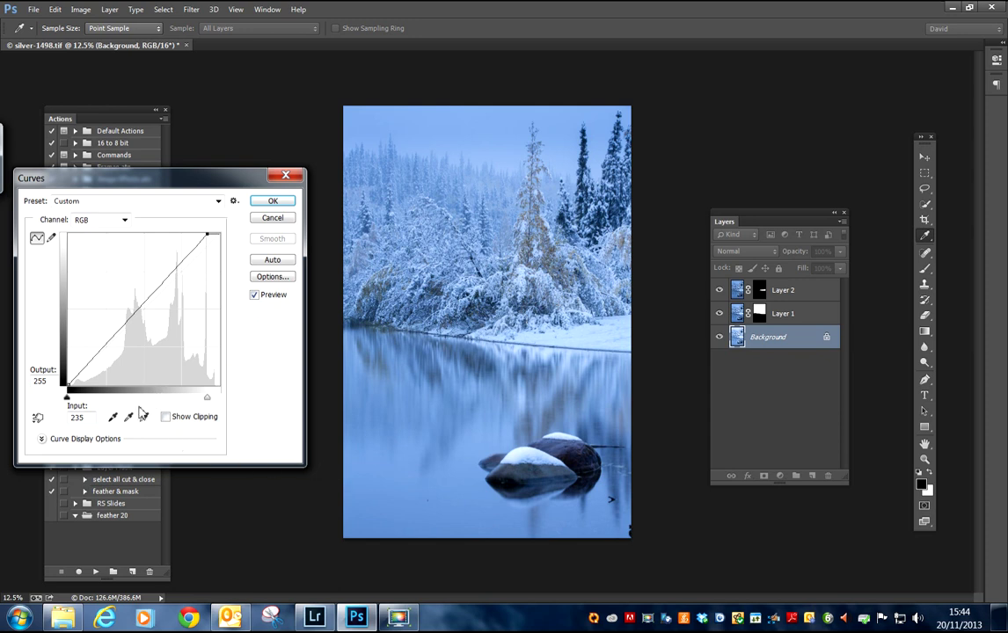
Check the Background curve's shadow clipping with the black point at input 0.
{"action": "left_click", "coordinate": [130, 416]}
{"action": "left_click", "coordinate": [167, 418]}
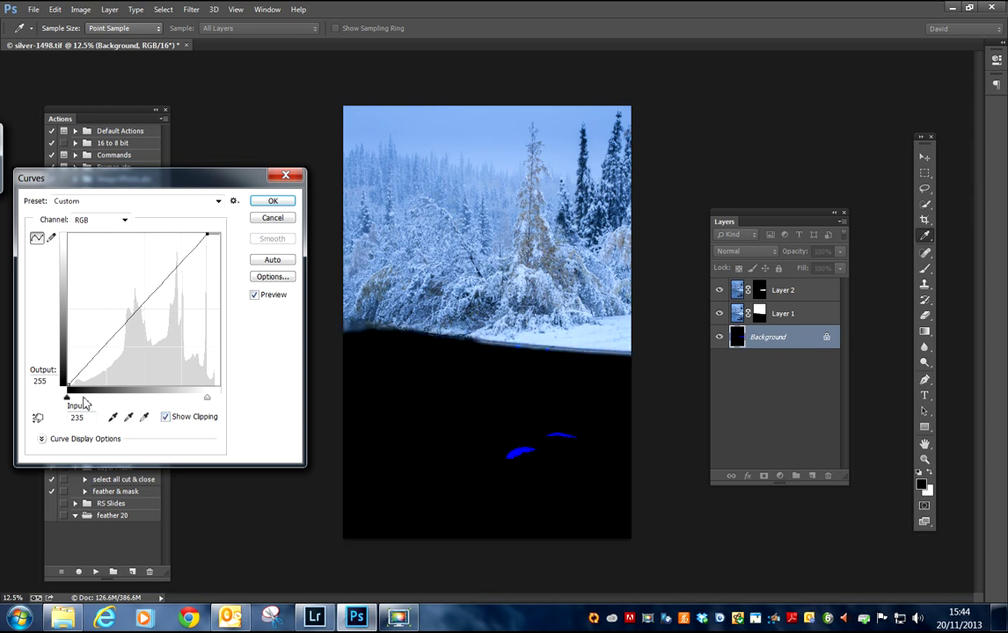
{"action": "left_click_drag", "start_coordinate": [67, 400], "coordinate": [68, 402]}
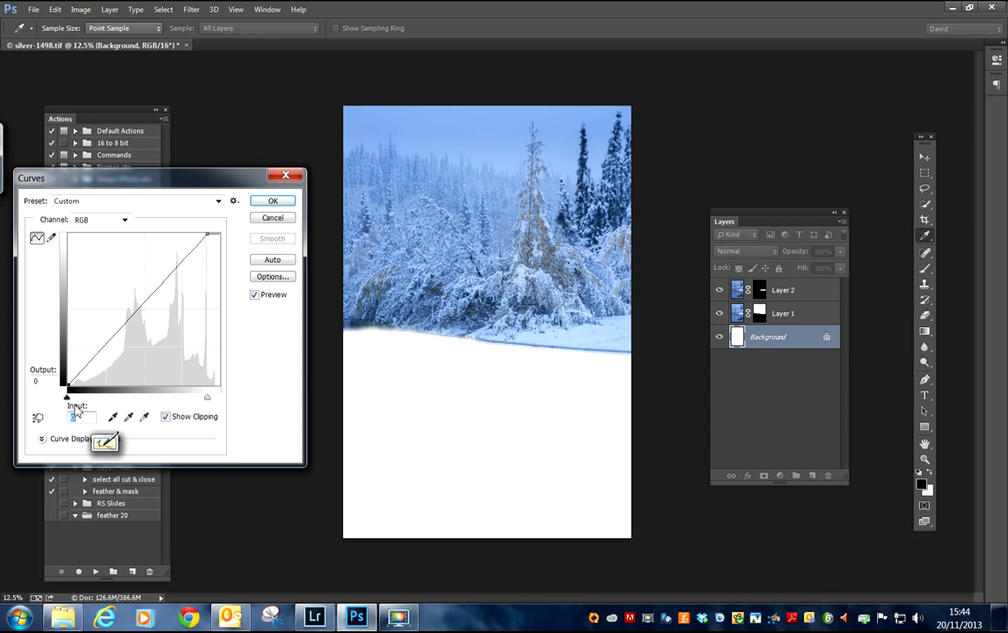
{"action": "left_click", "coordinate": [166, 418]}
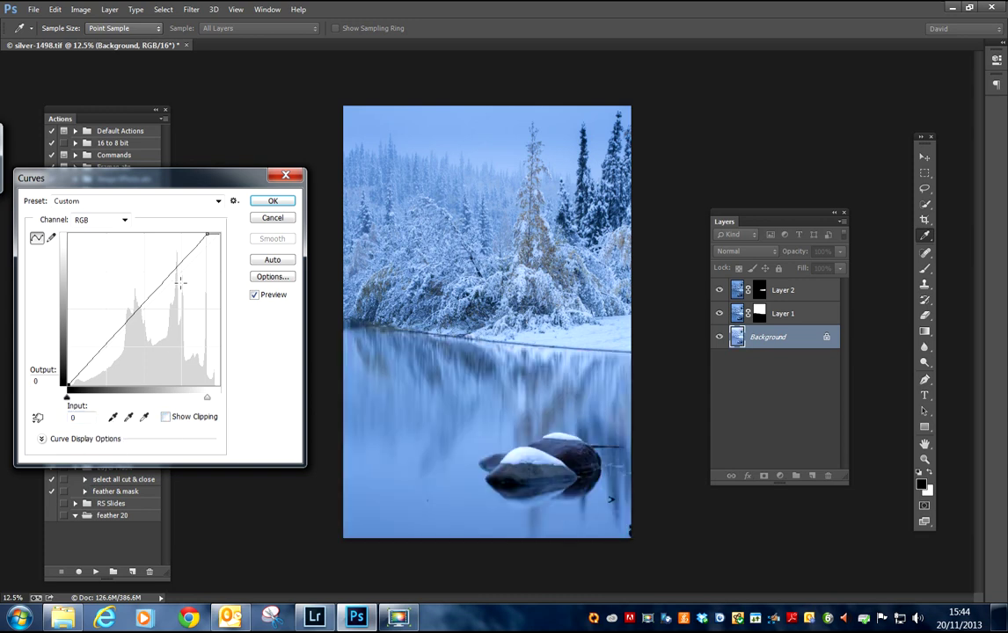
Add Background curve points at input 173, output 198 and input 35, output 35, compare with the preview off, and apply the curve.
{"action": "left_click_drag", "start_coordinate": [175, 268], "coordinate": [171, 266]}
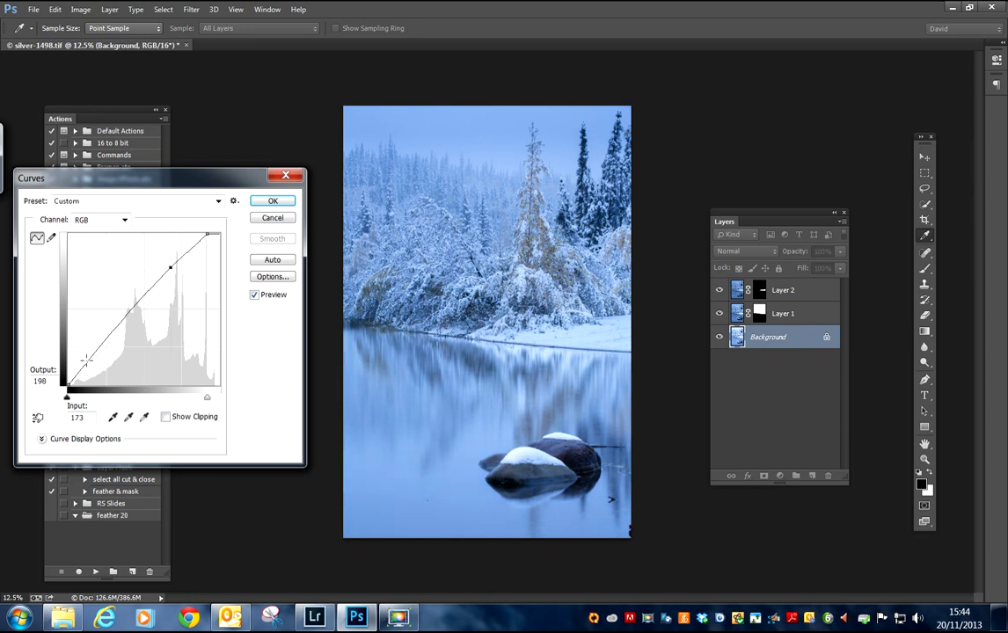
{"action": "left_click_drag", "start_coordinate": [88, 361], "coordinate": [89, 364]}
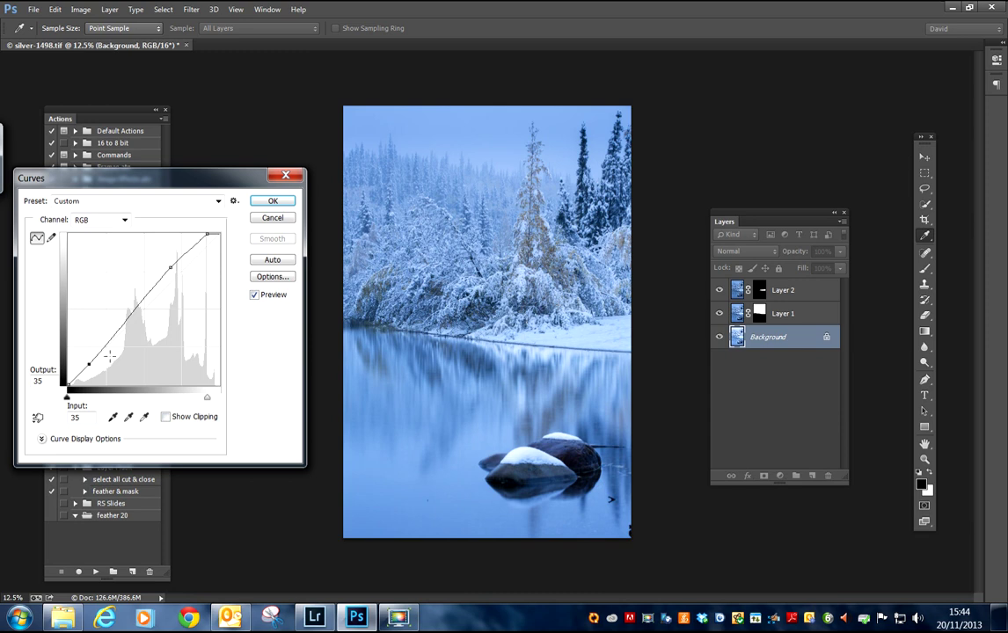
{"action": "left_click", "coordinate": [254, 296]}
{"action": "left_click", "coordinate": [254, 295]}
{"action": "left_click", "coordinate": [272, 202]}
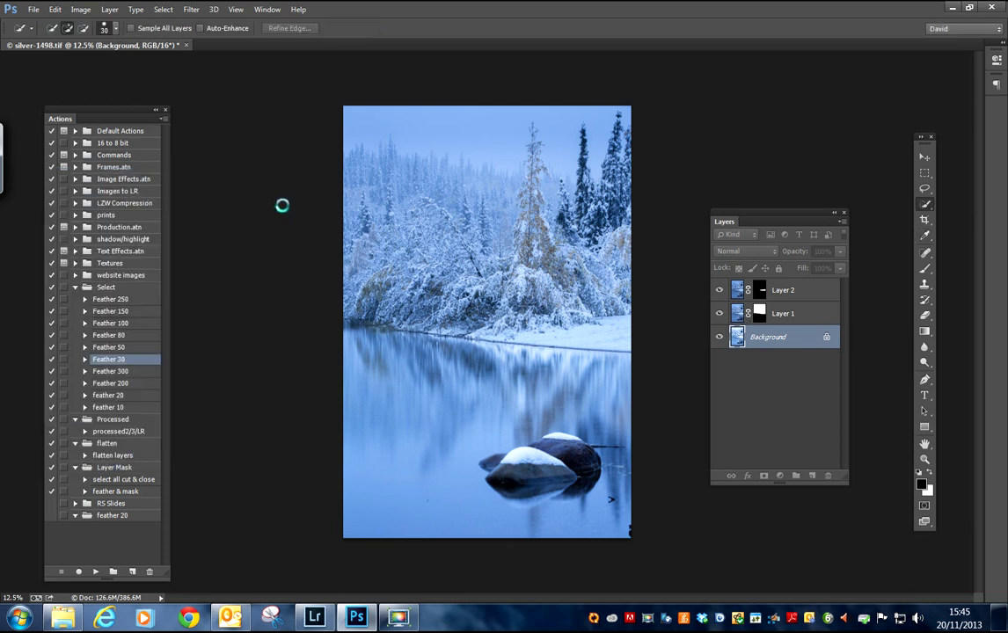
Compare the picture with and without Layer 1, and open a Curves adjustment on that layer's image.
{"action": "left_click", "coordinate": [719, 314]}
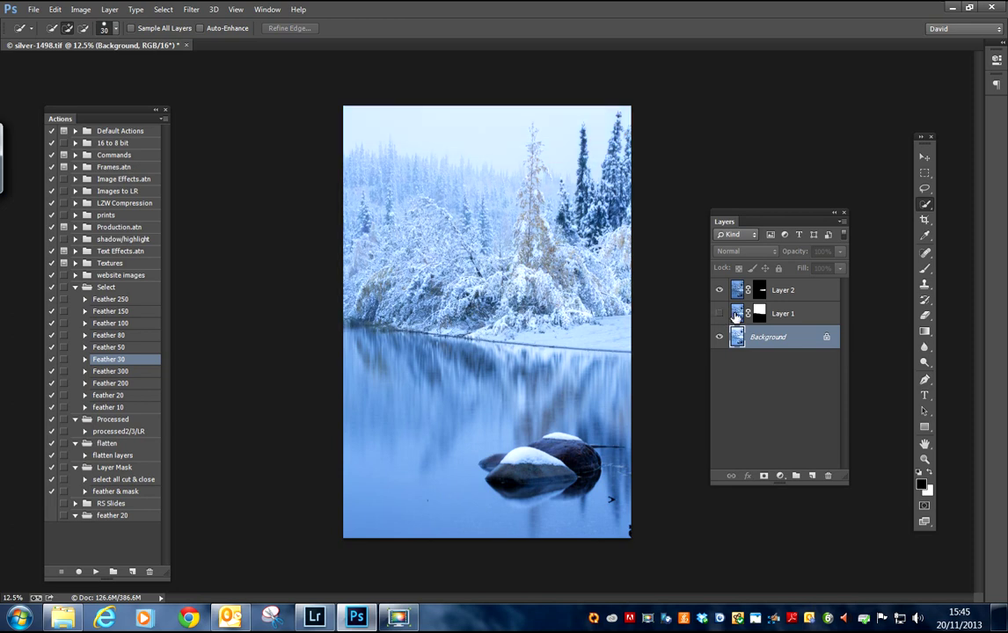
{"action": "left_click", "coordinate": [732, 315]}
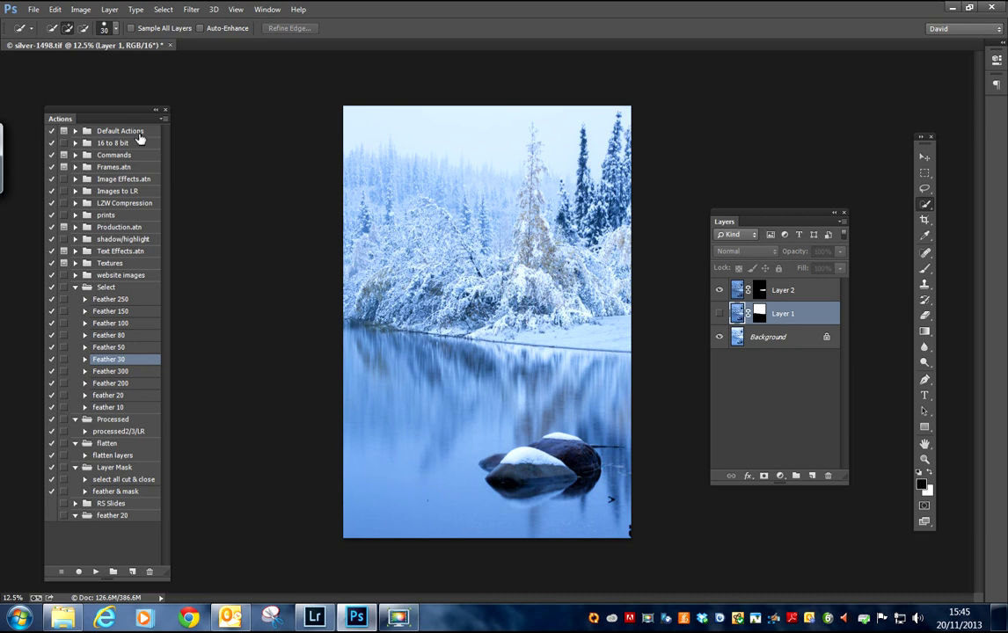
{"action": "left_click", "coordinate": [719, 314]}
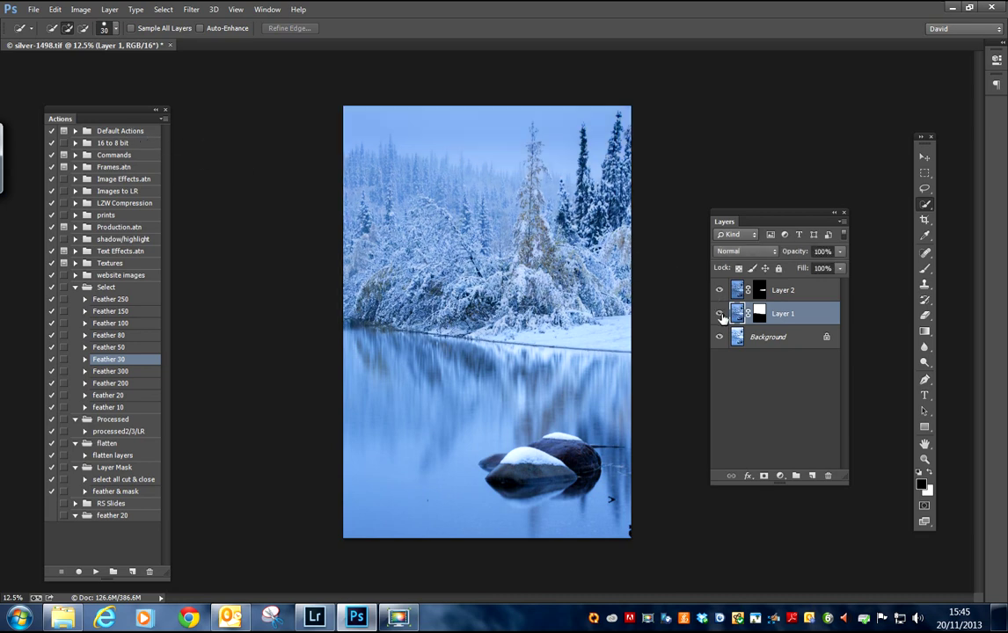
{"action": "left_click", "coordinate": [81, 10]}
{"action": "mouse_move", "coordinate": [96, 46]}
{"action": "left_click", "coordinate": [260, 78]}
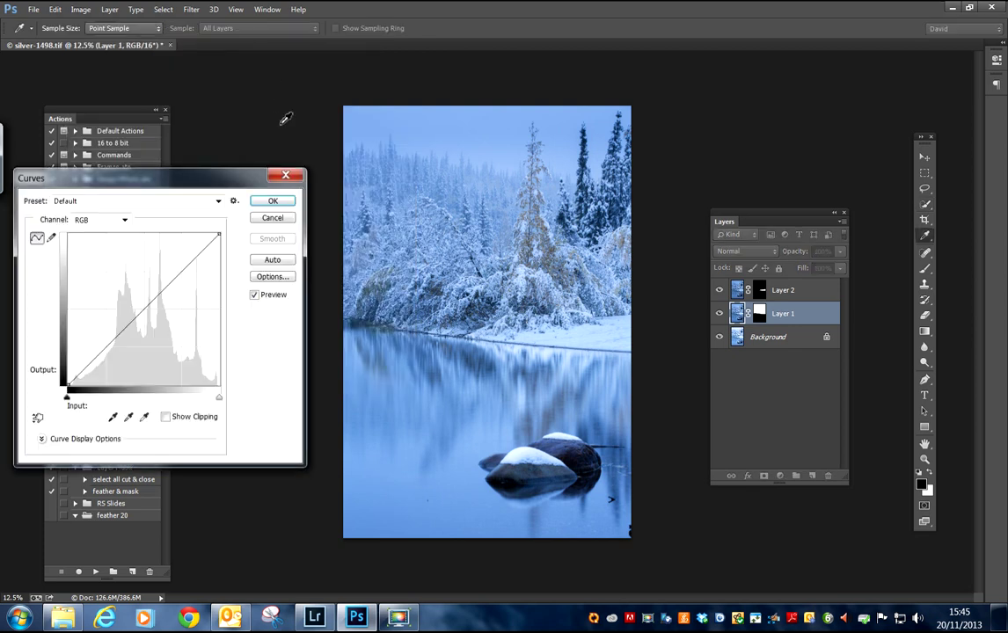
Check highlight clipping, move Layer 1's black point to input 19, and compare the result with the preview off.
{"action": "left_click", "coordinate": [165, 418]}
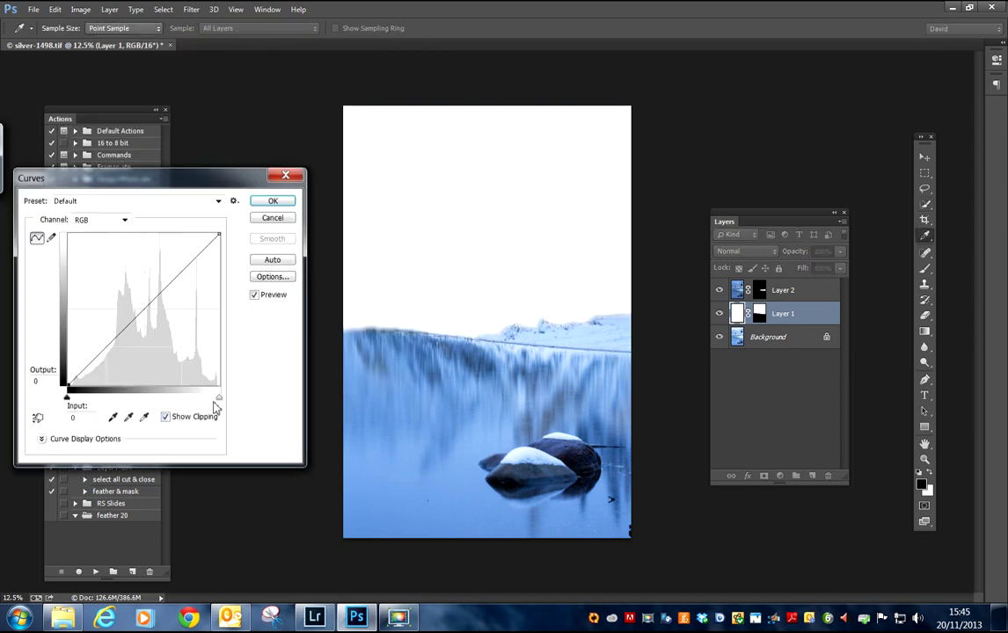
{"action": "left_click_drag", "start_coordinate": [220, 401], "coordinate": [221, 404]}
{"action": "left_click_drag", "start_coordinate": [68, 398], "coordinate": [78, 403]}
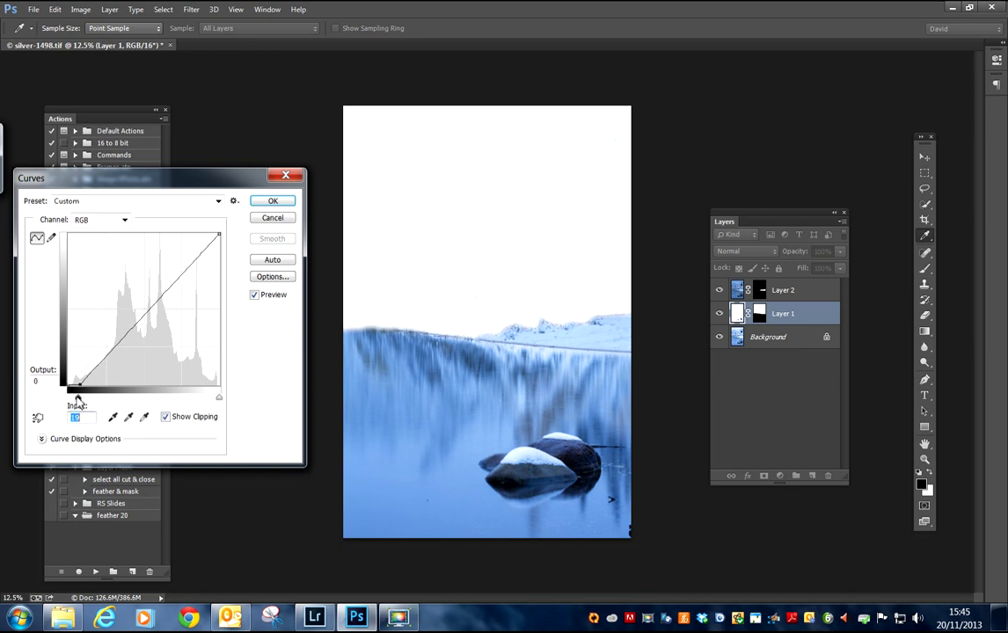
{"action": "left_click", "coordinate": [165, 417]}
{"action": "left_click", "coordinate": [255, 295]}
{"action": "left_click", "coordinate": [255, 295]}
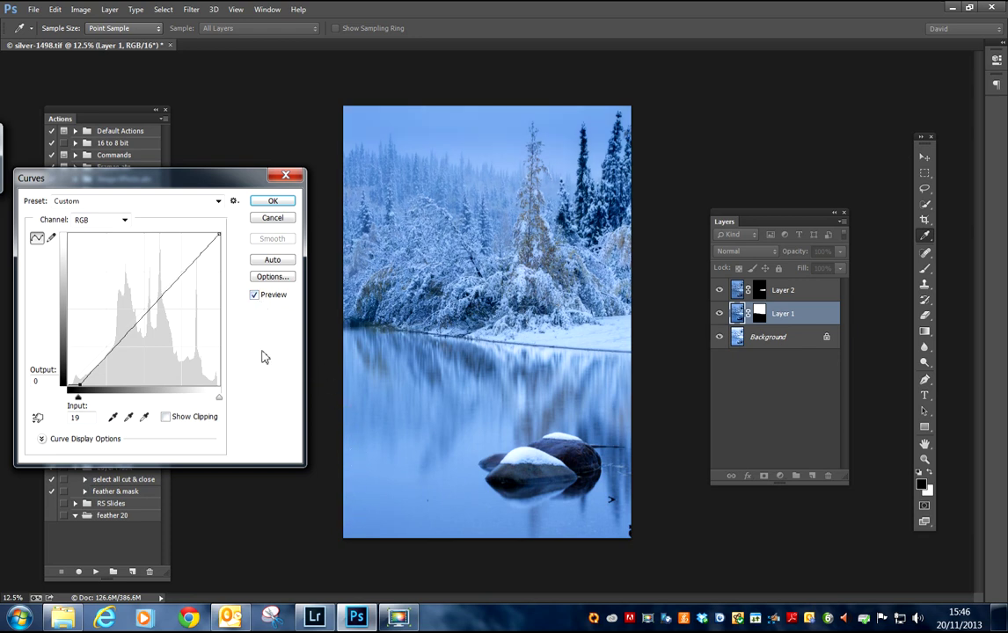
Brighten Layer 1 with a curve point at input 182, output 197, add a shadow point, compare with the preview off, and apply the curve.
{"action": "left_click_drag", "start_coordinate": [186, 275], "coordinate": [175, 267]}
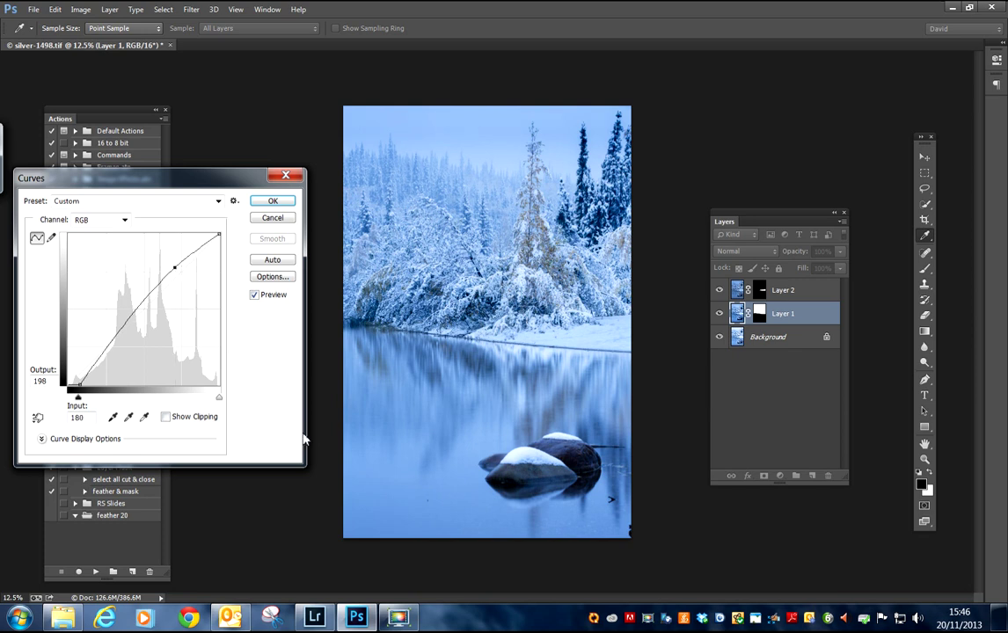
{"action": "left_click", "coordinate": [97, 360]}
{"action": "left_click", "coordinate": [254, 295]}
{"action": "left_click", "coordinate": [254, 296]}
{"action": "left_click_drag", "start_coordinate": [101, 359], "coordinate": [100, 359]}
{"action": "left_click", "coordinate": [176, 268]}
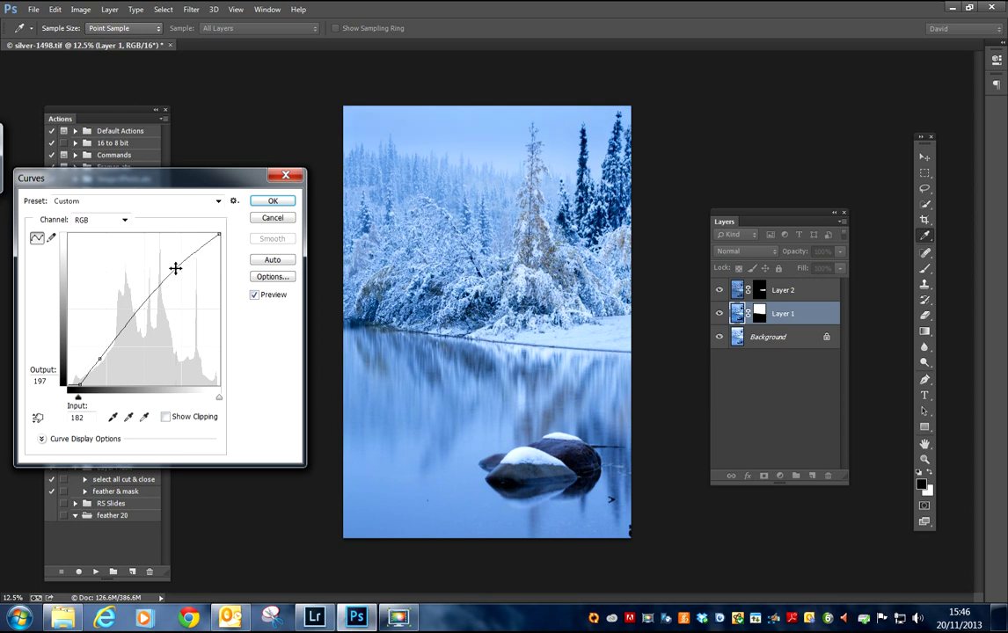
{"action": "left_click", "coordinate": [262, 297]}
{"action": "left_click", "coordinate": [261, 297]}
{"action": "left_click", "coordinate": [274, 201]}
{"action": "key", "text": "w"}
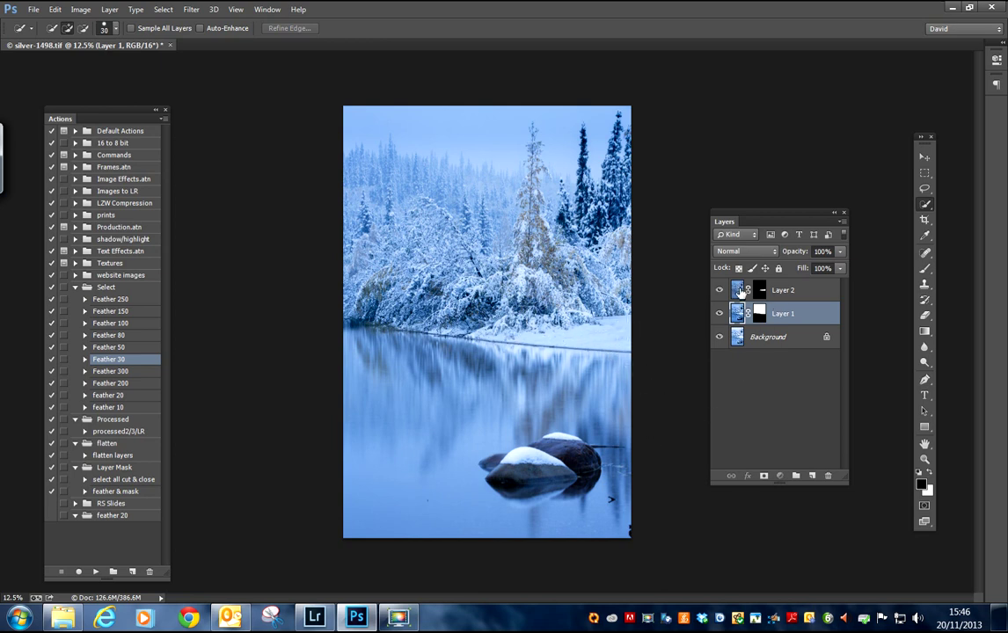
Open Curves on Layer 2's image, check clipping, and move the white point to input 250.
{"action": "left_click", "coordinate": [747, 290]}
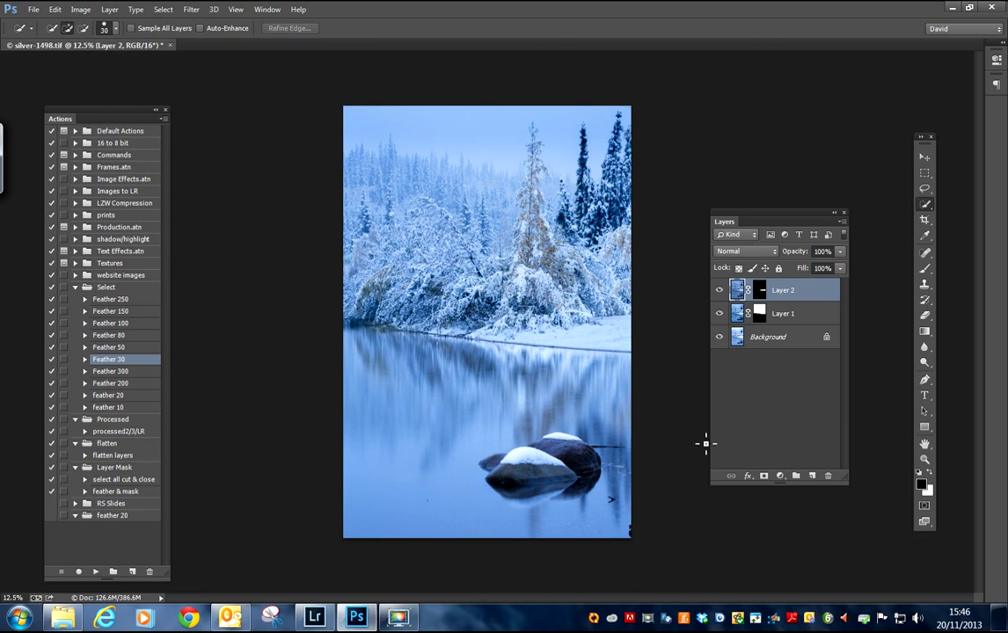
{"action": "left_click", "coordinate": [80, 8]}
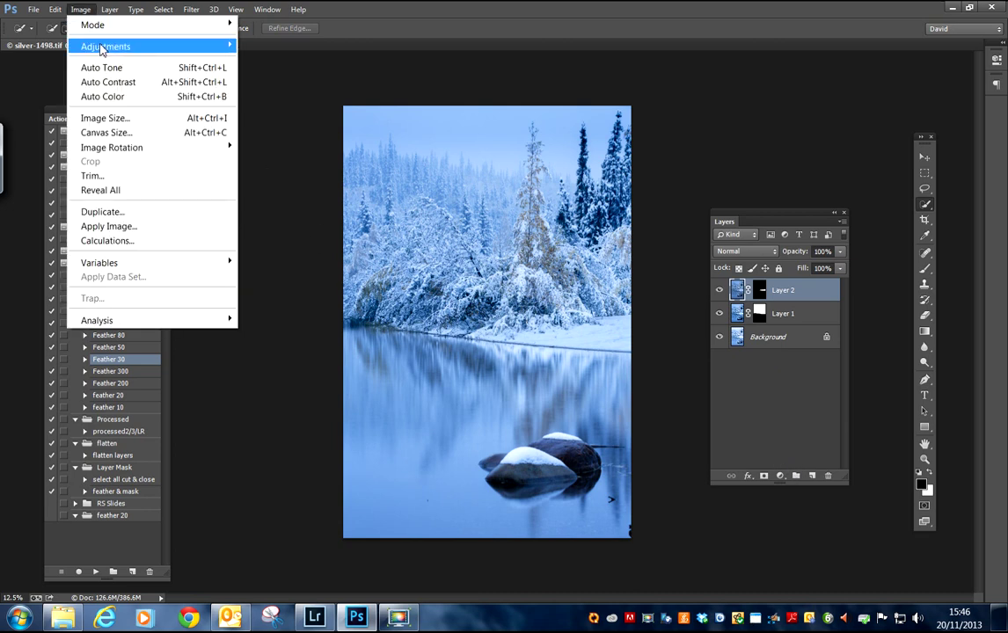
{"action": "mouse_move", "coordinate": [101, 45]}
{"action": "left_click", "coordinate": [265, 75]}
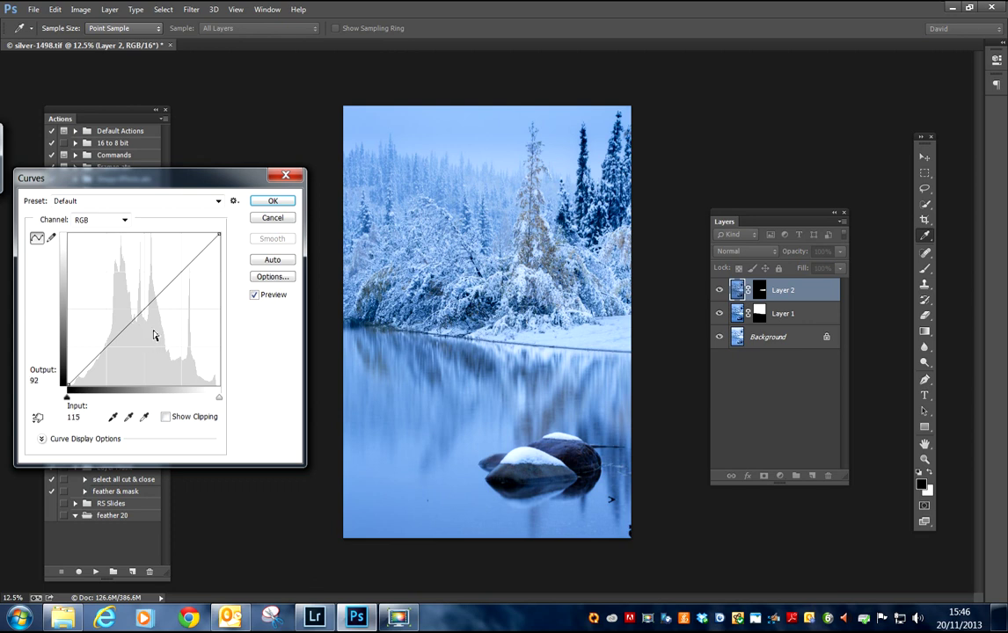
{"action": "left_click", "coordinate": [167, 417]}
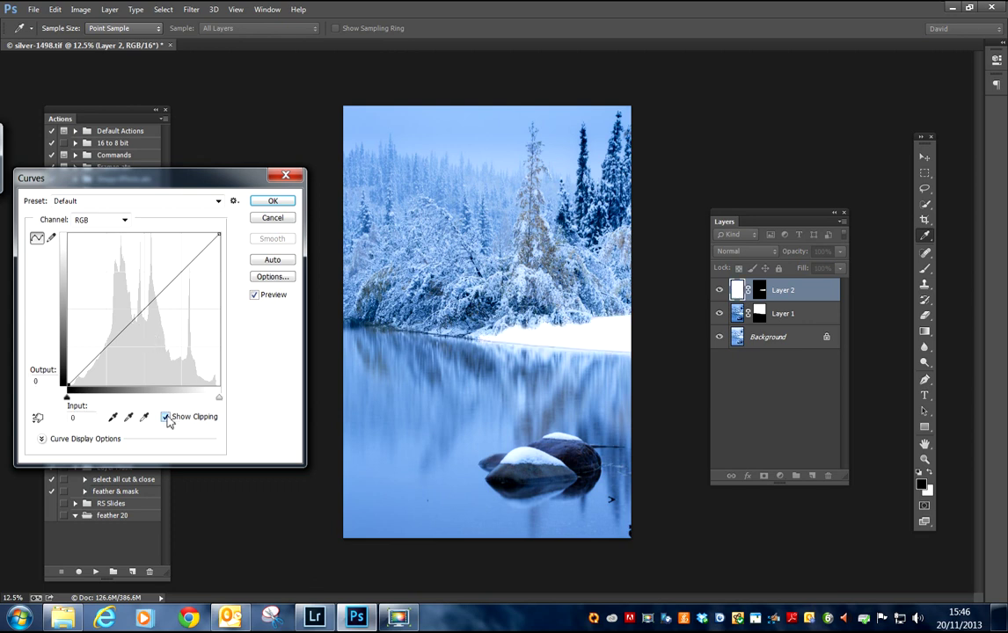
{"action": "left_click_drag", "start_coordinate": [218, 401], "coordinate": [217, 405]}
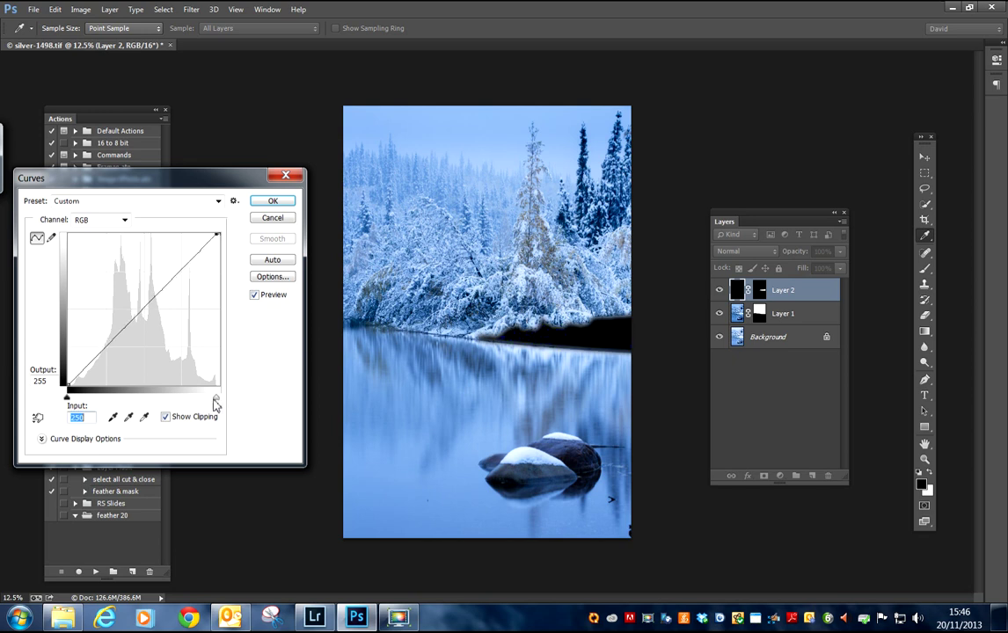
{"action": "left_click", "coordinate": [166, 417]}
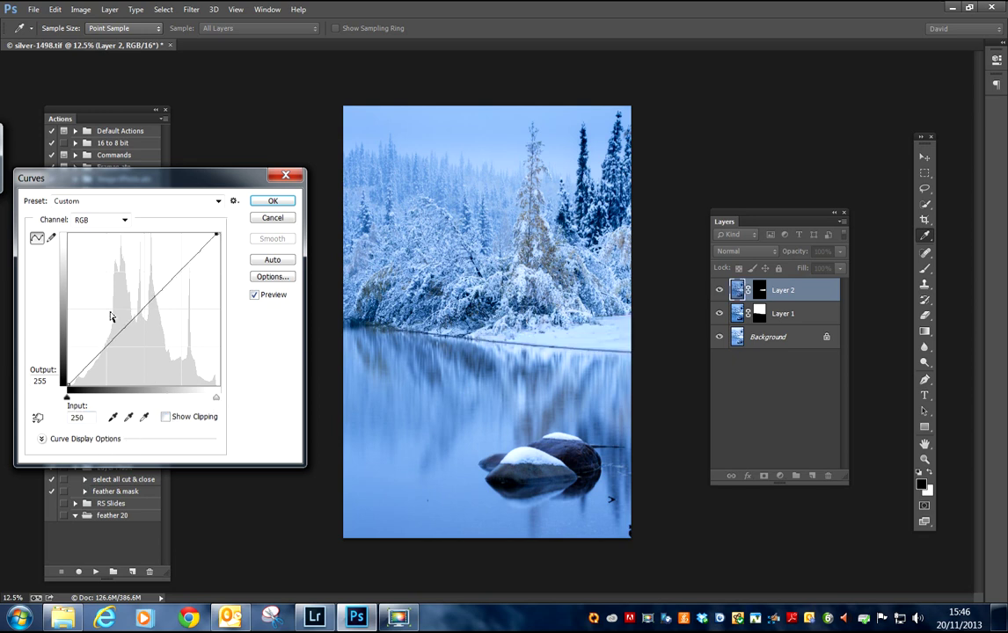
Brighten Layer 2 with a curve point at input 105, output 129, compare with the preview off, and apply the curve.
{"action": "left_click_drag", "start_coordinate": [141, 309], "coordinate": [131, 310]}
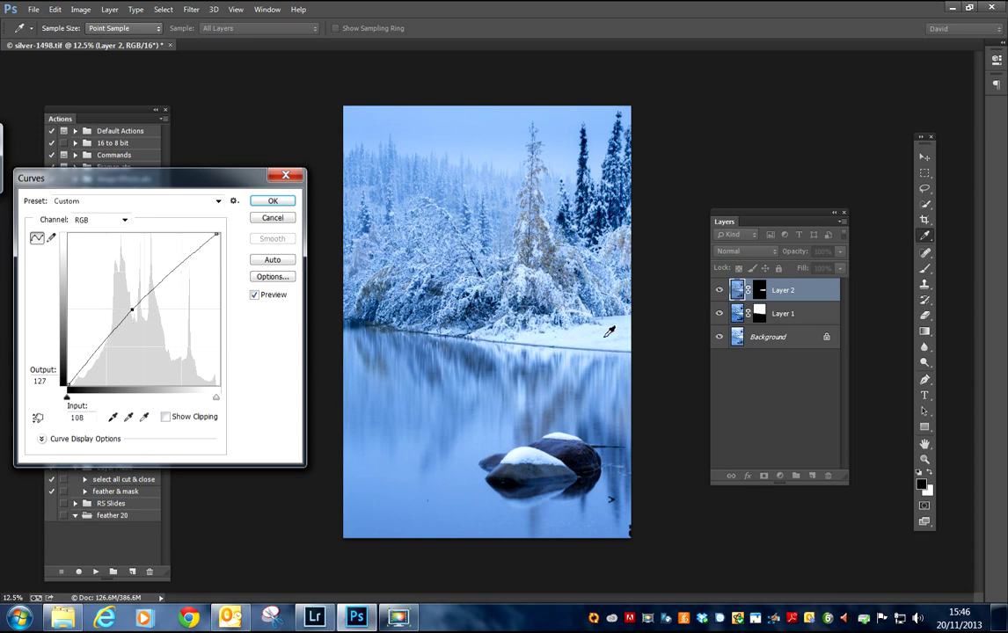
{"action": "left_click_drag", "start_coordinate": [133, 311], "coordinate": [130, 309]}
{"action": "left_click", "coordinate": [255, 297]}
{"action": "left_click", "coordinate": [255, 297]}
{"action": "left_click", "coordinate": [255, 297]}
{"action": "left_click", "coordinate": [255, 298]}
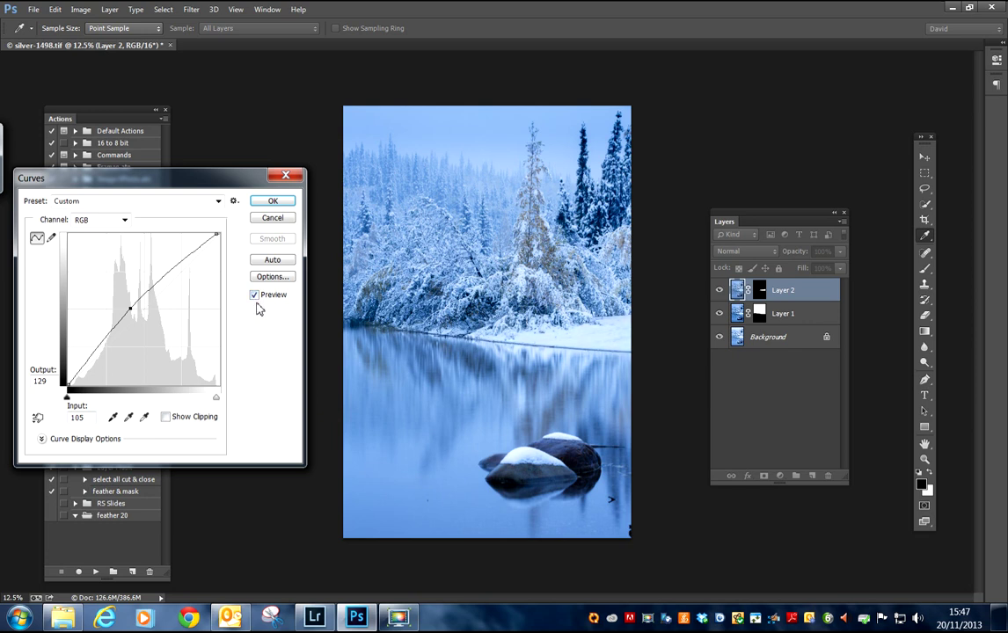
{"action": "left_click", "coordinate": [278, 201]}
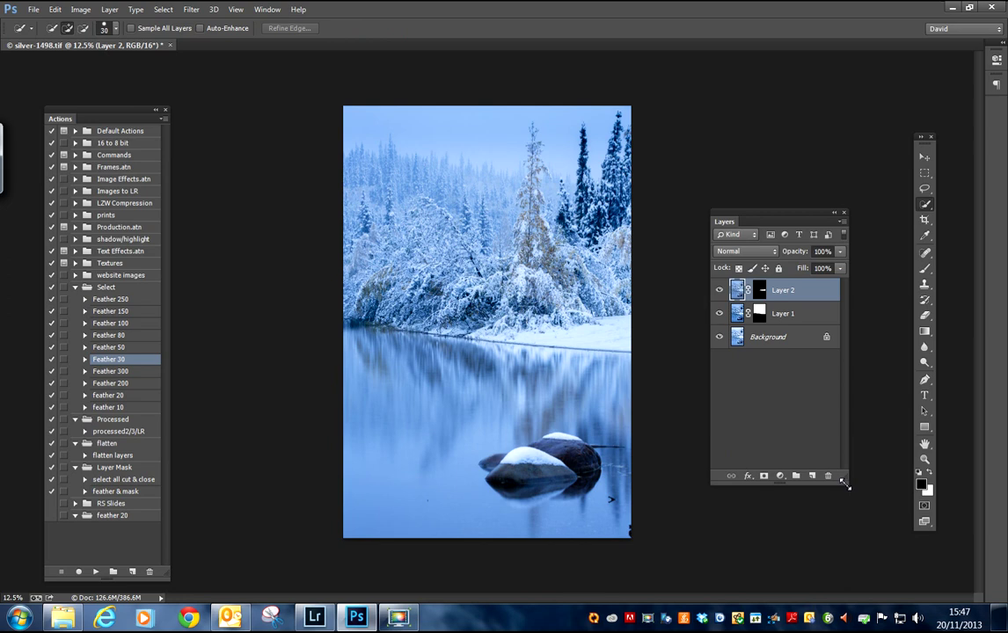
Select Layer 2's mask, view Layer 2 alone by hiding Layer 1 and the Background, and show both again.
{"action": "left_click", "coordinate": [757, 339]}
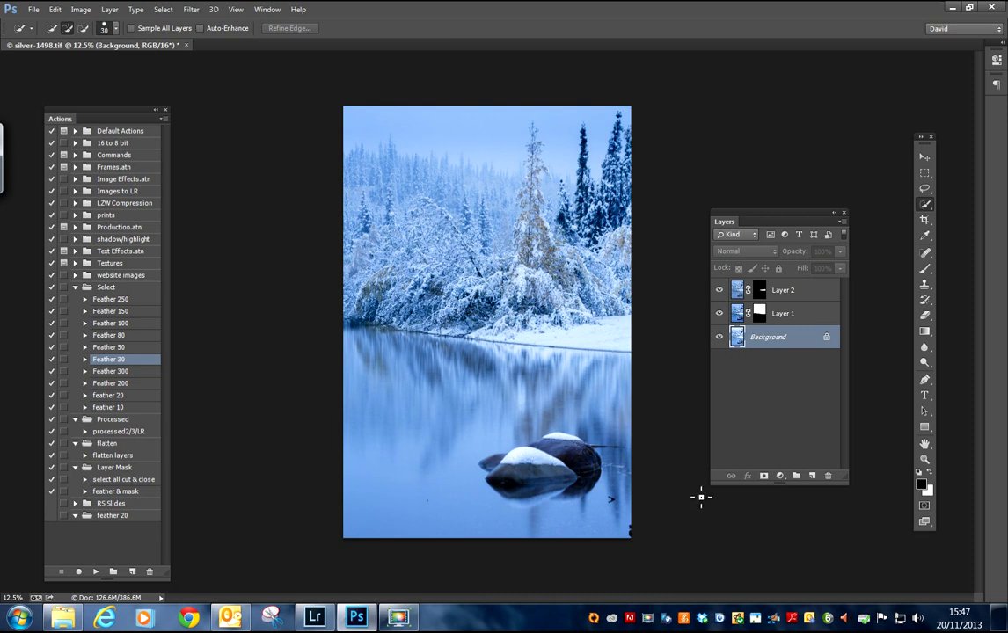
{"action": "left_click", "coordinate": [764, 293]}
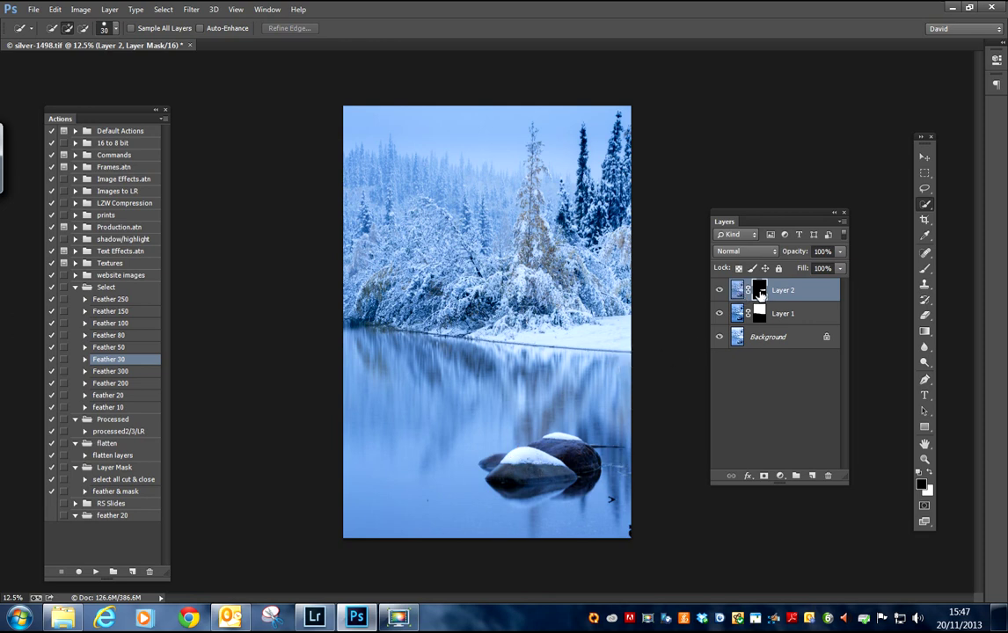
{"action": "left_click", "coordinate": [720, 314]}
{"action": "left_click", "coordinate": [721, 338]}
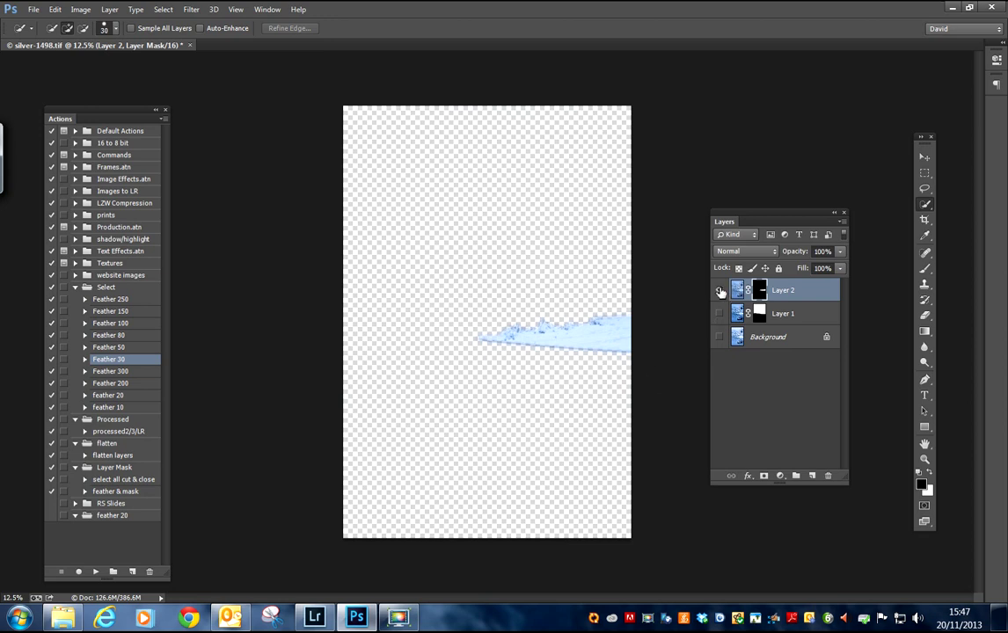
{"action": "left_click", "coordinate": [720, 315]}
{"action": "left_click", "coordinate": [720, 337]}
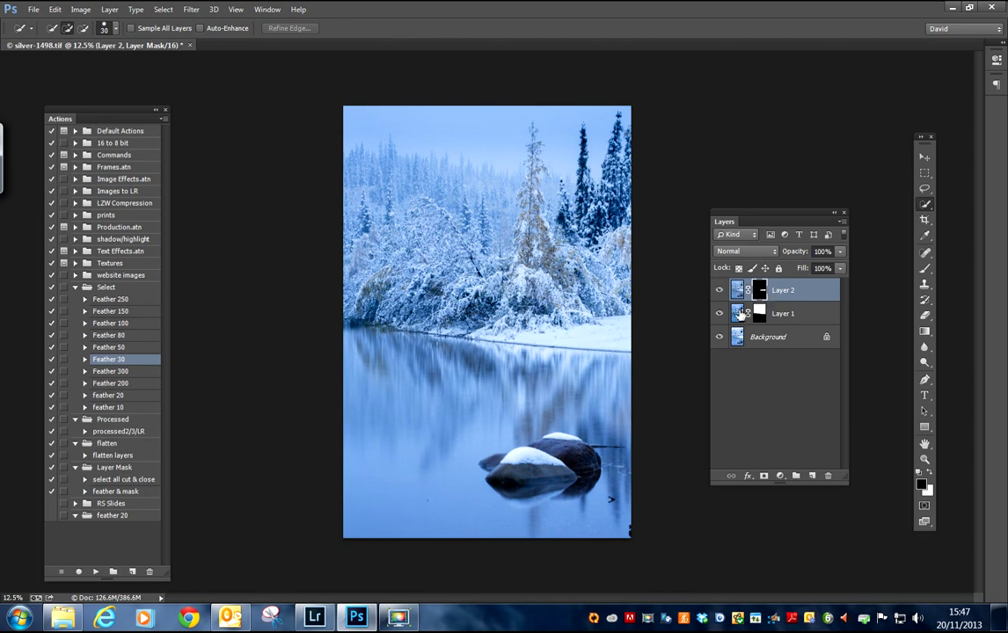
Paint white on Layer 2's mask over the front rock's snow, using the Brush tool at size 150 and 13% opacity.
{"action": "key", "text": "ctrl+plus"}
{"action": "key", "text": "ctrl+plus"}
{"action": "key", "text": "ctrl+plus"}
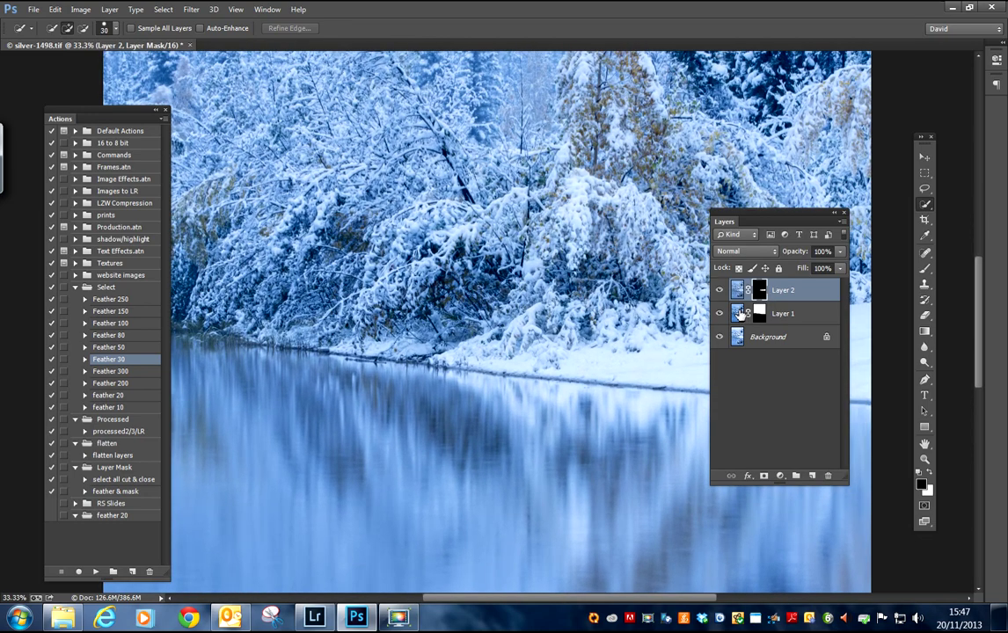
{"action": "scroll", "coordinate": [282, 492], "scroll_direction": "down", "scroll_amount": 5}
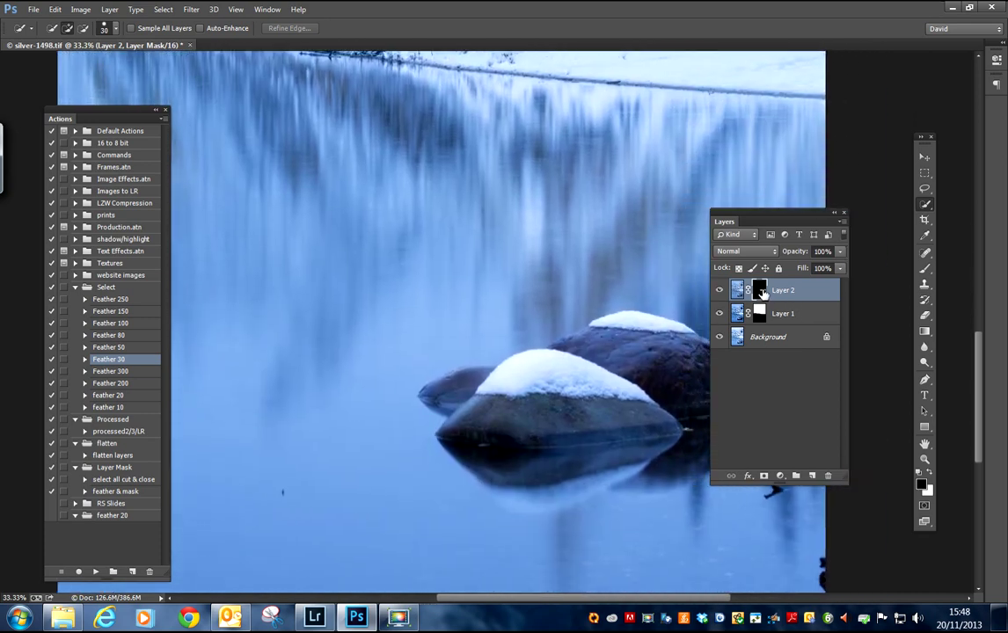
{"action": "left_click", "coordinate": [925, 270]}
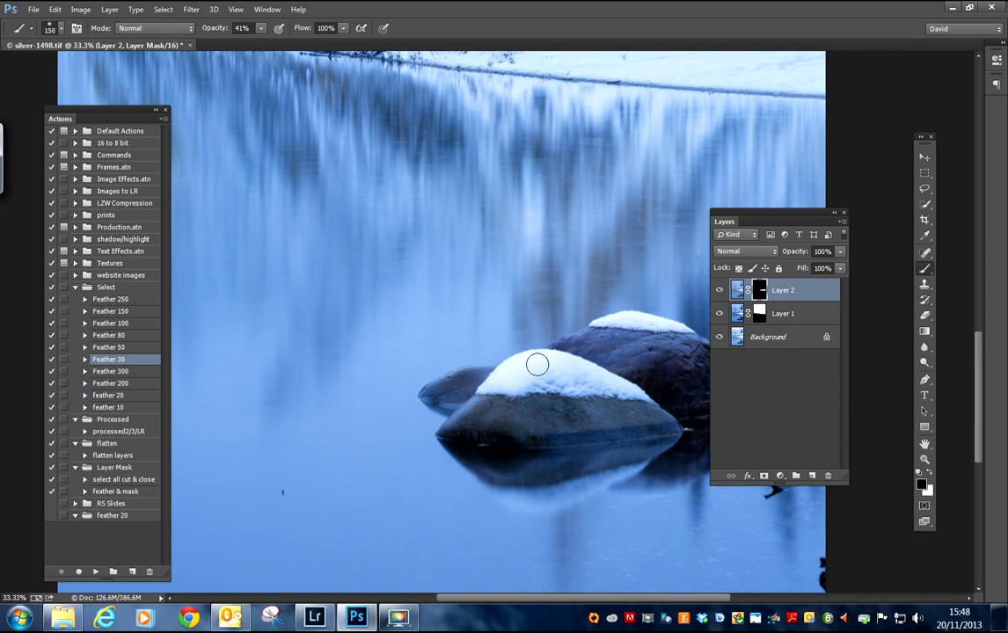
{"action": "key", "text": "bracketright"}
{"action": "key", "text": "bracketleft"}
{"action": "left_click", "coordinate": [261, 31]}
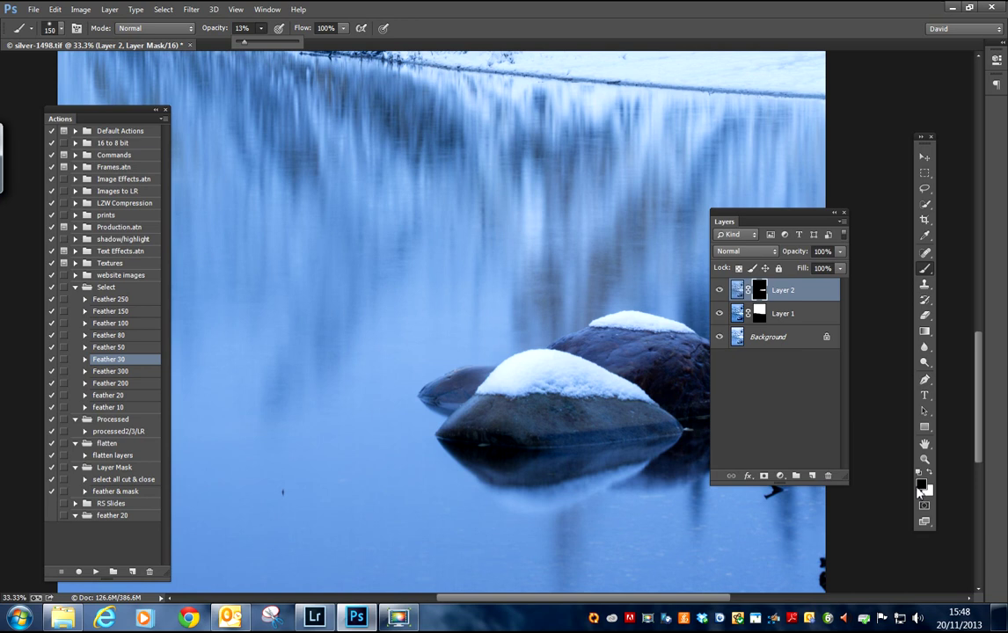
{"action": "key", "text": "x"}
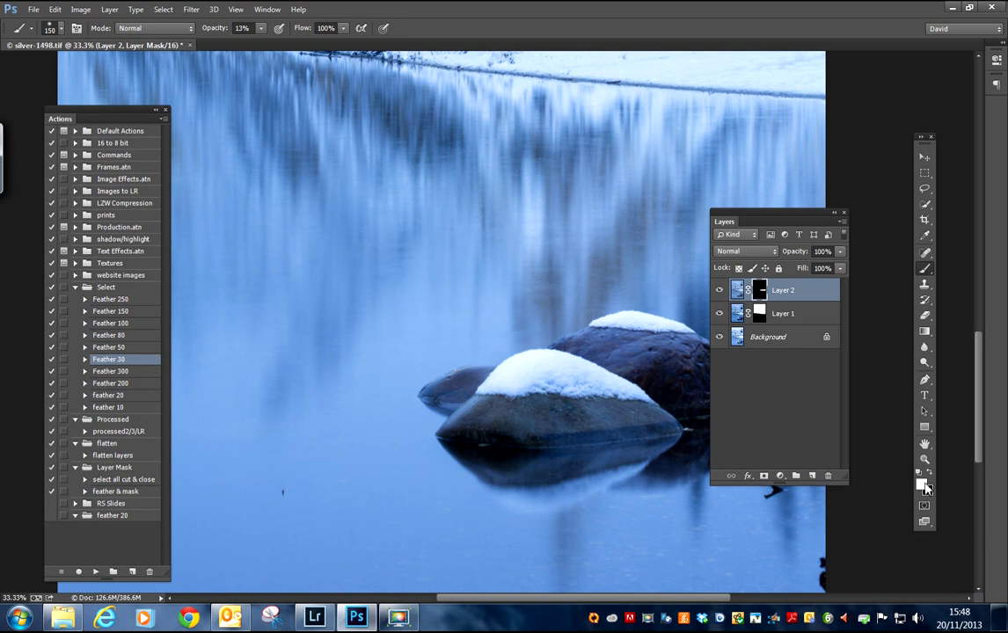
{"action": "mouse_move", "coordinate": [516, 368]}
{"action": "left_mouse_down"}
{"action": "mouse_move", "coordinate": [495, 371]}
{"action": "mouse_move", "coordinate": [552, 355]}
{"action": "mouse_move", "coordinate": [533, 358]}
{"action": "left_mouse_up"}
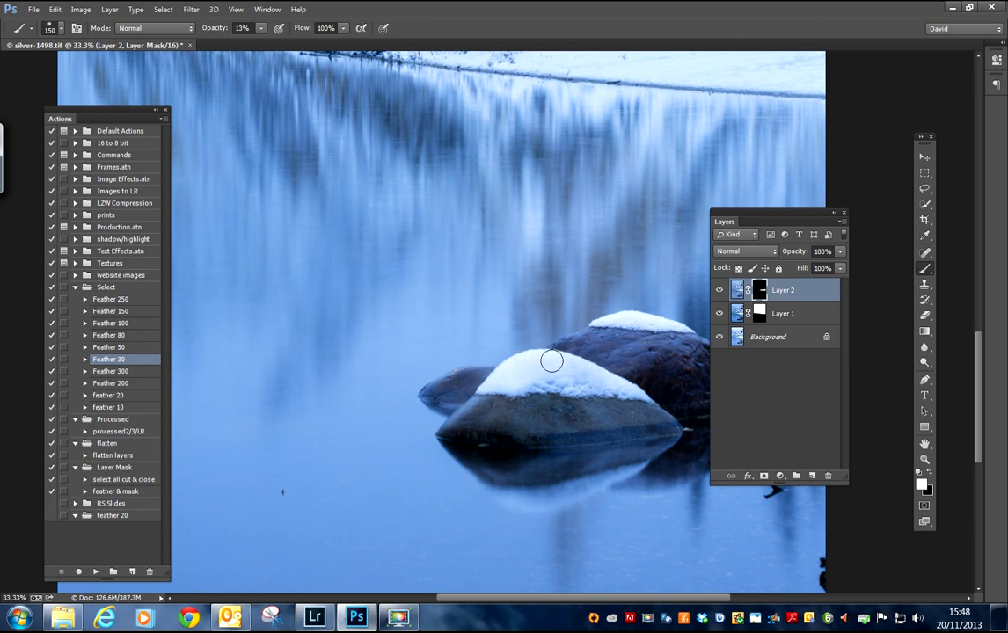
Try painting the front rock's snow on the mask at 91% brush opacity, and undo that stroke through the history.
{"action": "left_click_drag", "start_coordinate": [262, 34], "coordinate": [310, 42]}
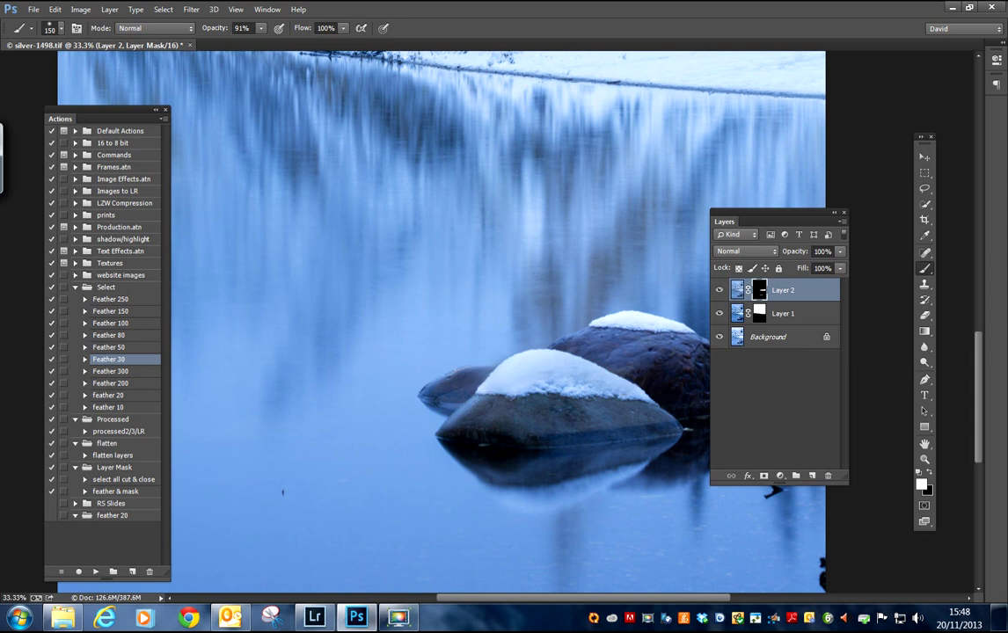
{"action": "left_click_drag", "start_coordinate": [778, 222], "coordinate": [243, 215]}
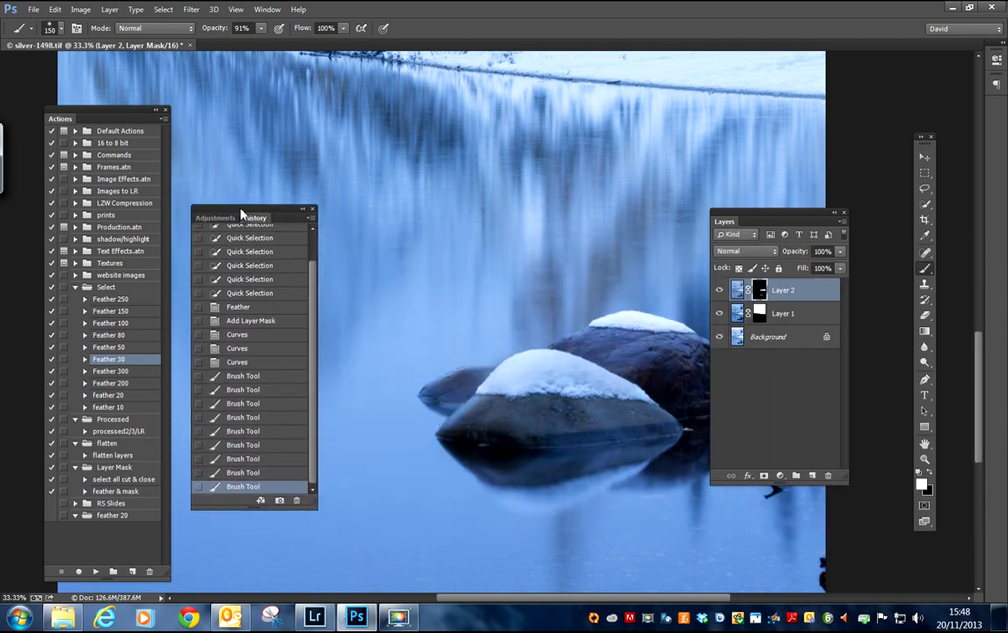
{"action": "left_click", "coordinate": [243, 473]}
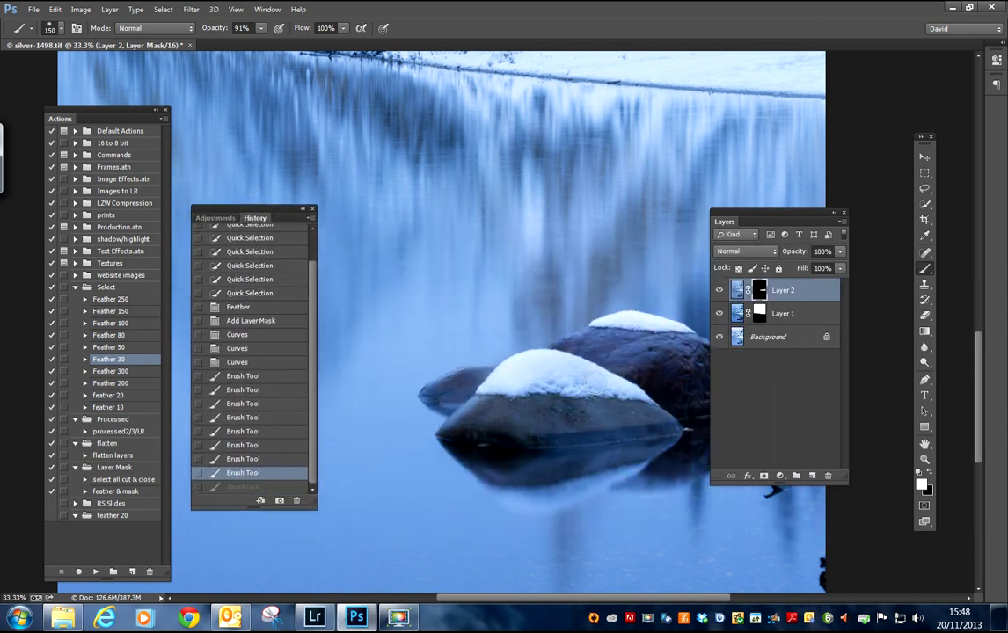
Set the brush opacity to 17% and paint white on Layer 2's mask over the snow caps of both rocks.
{"action": "left_click", "coordinate": [262, 29]}
{"action": "mouse_move", "coordinate": [509, 367]}
{"action": "left_mouse_down"}
{"action": "mouse_move", "coordinate": [531, 355]}
{"action": "mouse_move", "coordinate": [524, 362]}
{"action": "mouse_move", "coordinate": [570, 365]}
{"action": "mouse_move", "coordinate": [531, 355]}
{"action": "mouse_move", "coordinate": [530, 366]}
{"action": "mouse_move", "coordinate": [498, 377]}
{"action": "mouse_move", "coordinate": [522, 360]}
{"action": "left_mouse_up"}
{"action": "left_click", "coordinate": [522, 360]}
{"action": "left_click_drag", "start_coordinate": [619, 324], "coordinate": [677, 328]}
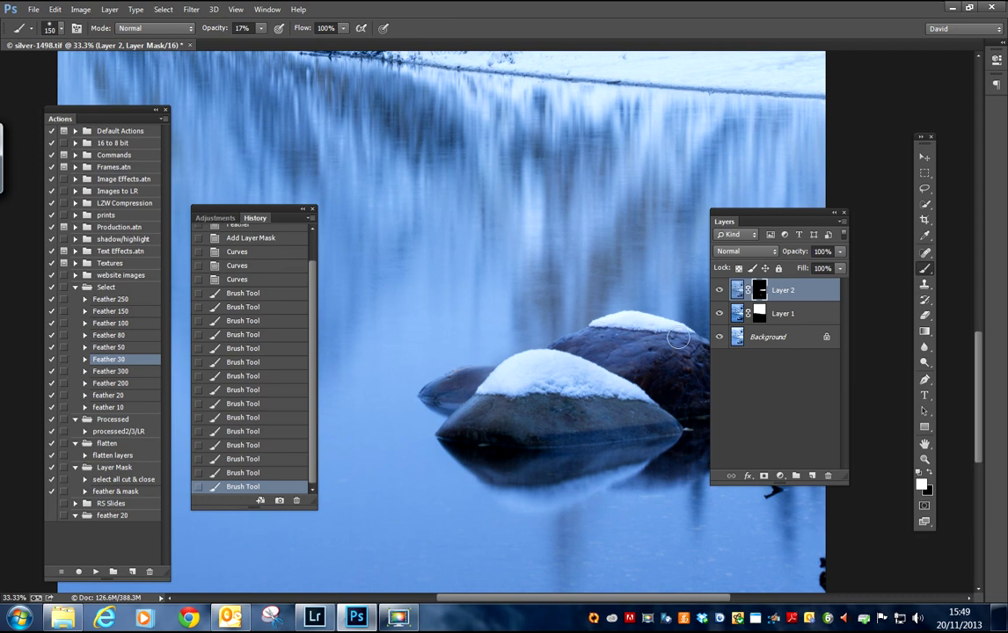
{"action": "mouse_move", "coordinate": [654, 325]}
{"action": "left_mouse_down"}
{"action": "mouse_move", "coordinate": [626, 321]}
{"action": "mouse_move", "coordinate": [671, 324]}
{"action": "left_mouse_up"}
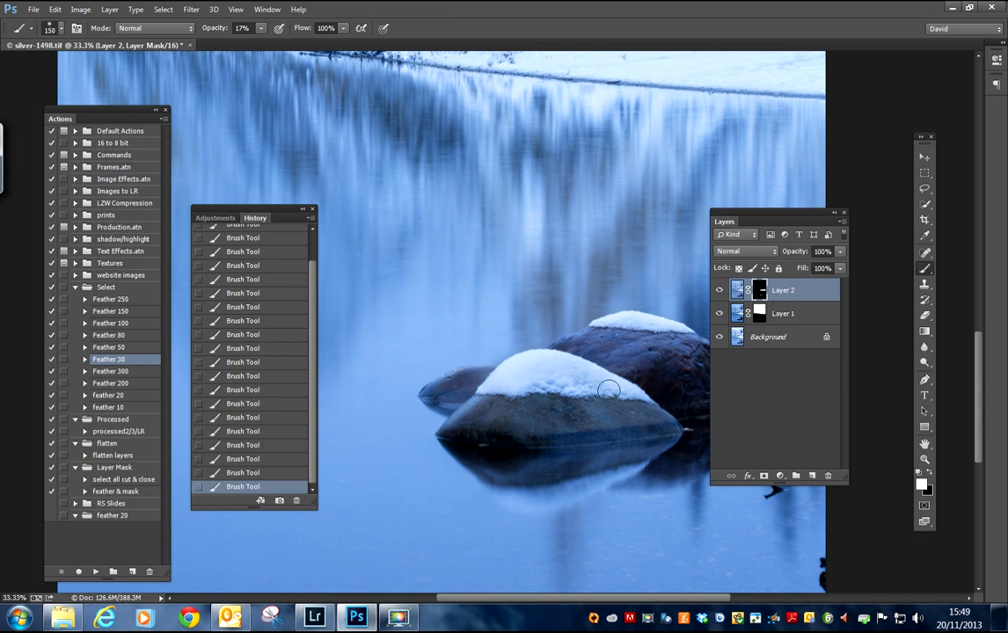
{"action": "key", "text": "ctrl+minus"}
{"action": "key", "text": "ctrl+minus"}
{"action": "key", "text": "ctrl+minus"}
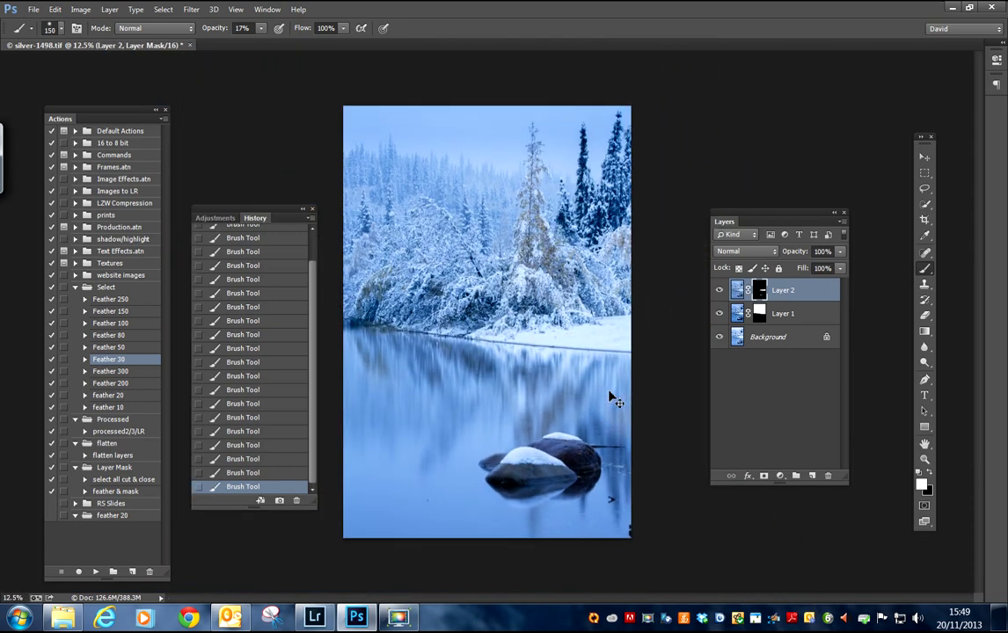